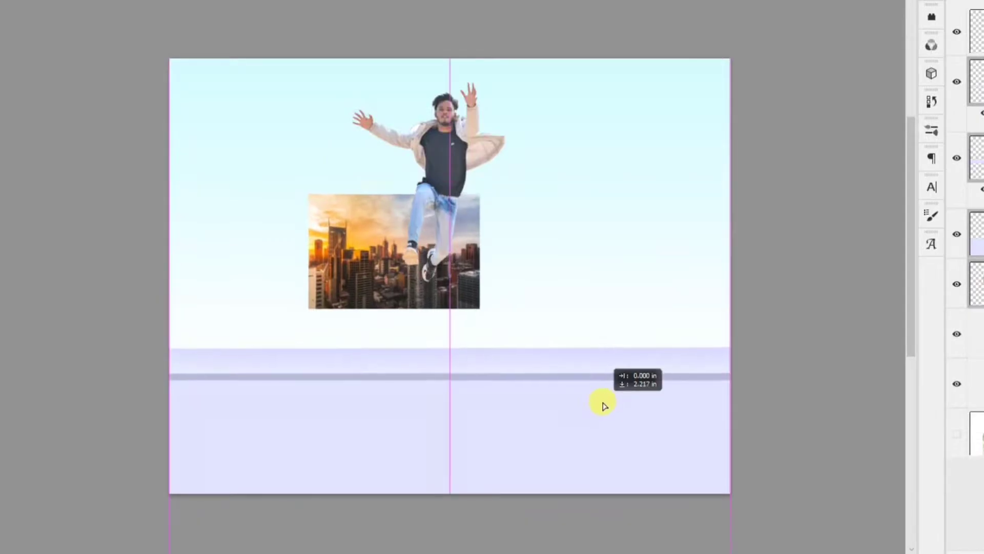
Step: Enlarge the city skyline photo to about 24.1 in wide and position it behind the man, filling the canvas above the lavender band
drag(364, 290, 231, 341)
drag(340, 254, 795, 83)
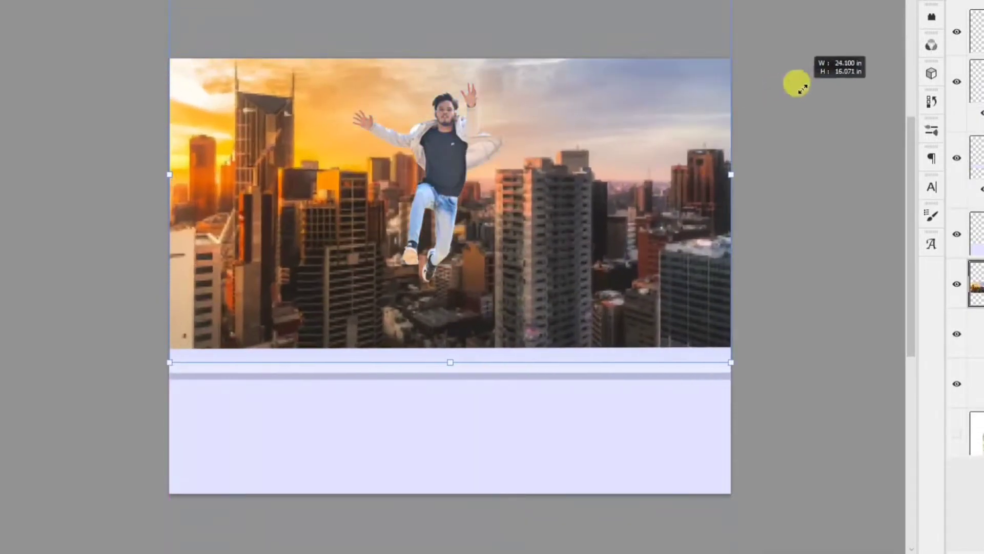
click(431, 202)
drag(430, 202, 464, 251)
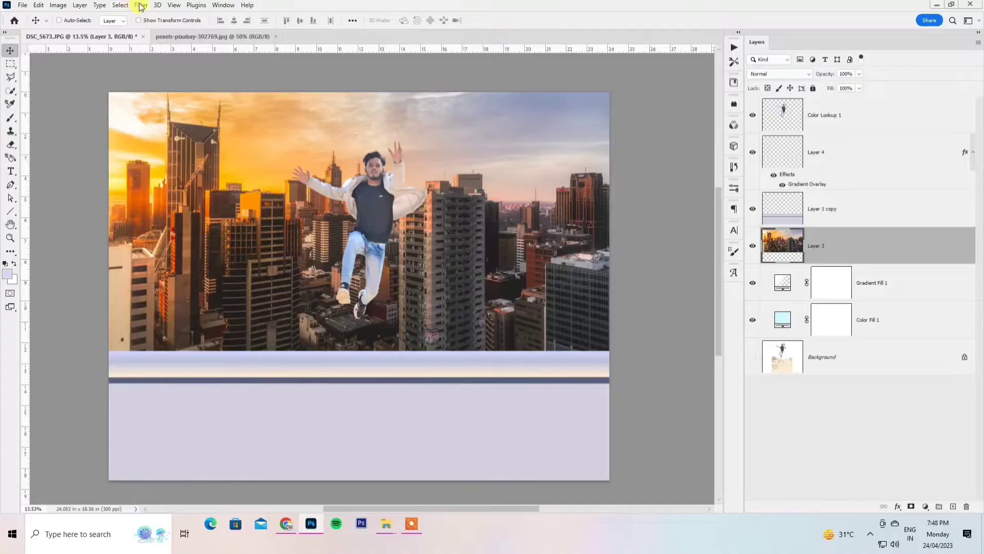
Step: Start a Path Blur on the skyline layer and lay one outward blur path on each side of the man
click(140, 6)
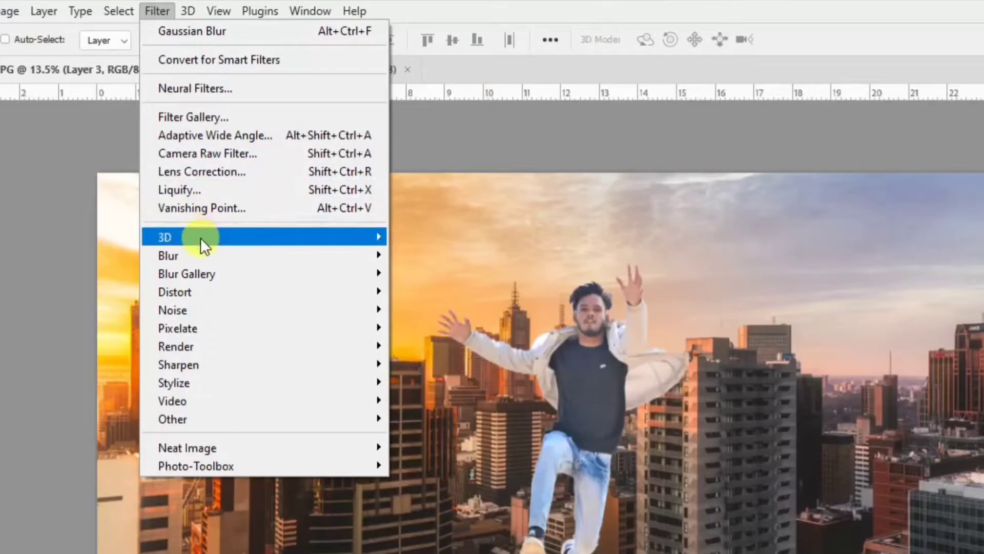
mouse_move(190, 147)
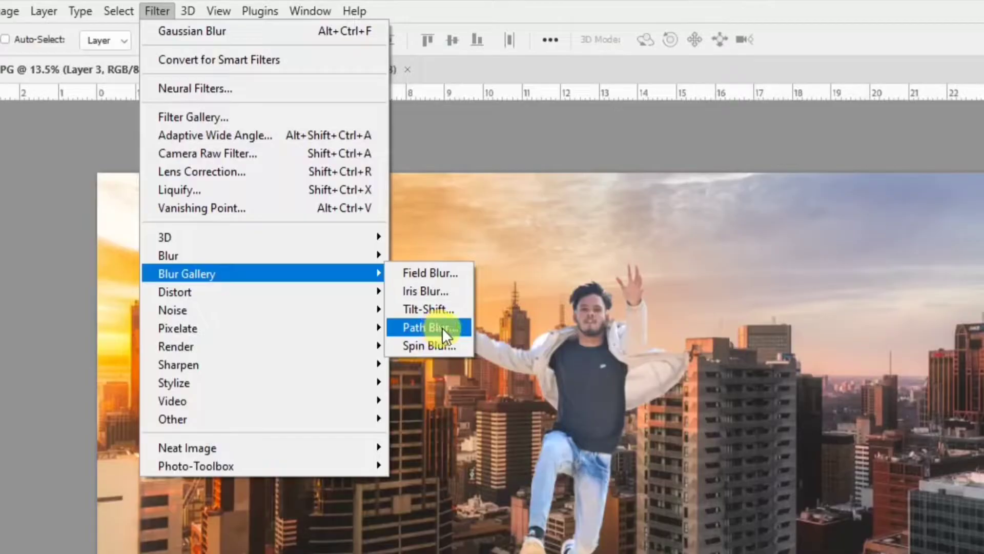
click(429, 328)
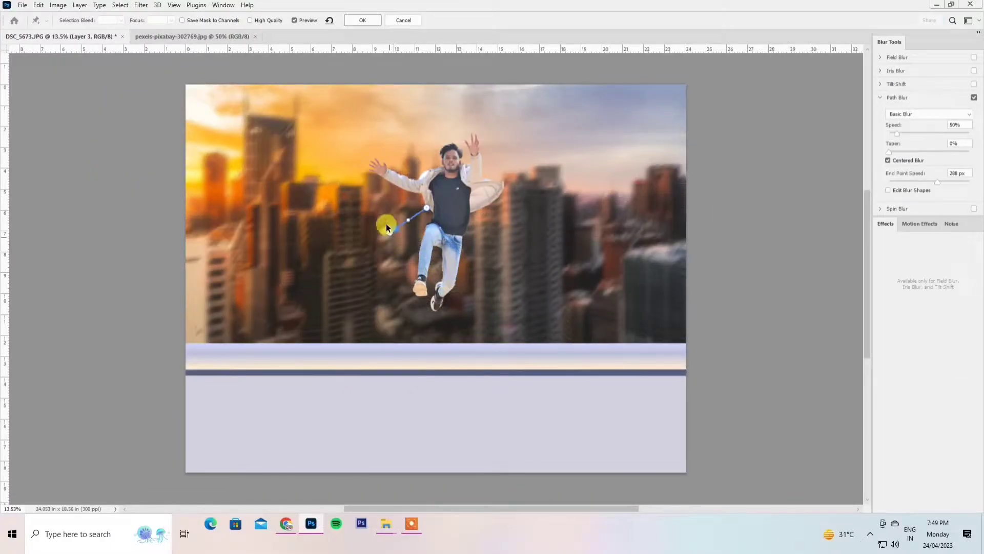
drag(400, 210, 380, 210)
drag(339, 222, 232, 242)
click(482, 213)
double_click(652, 254)
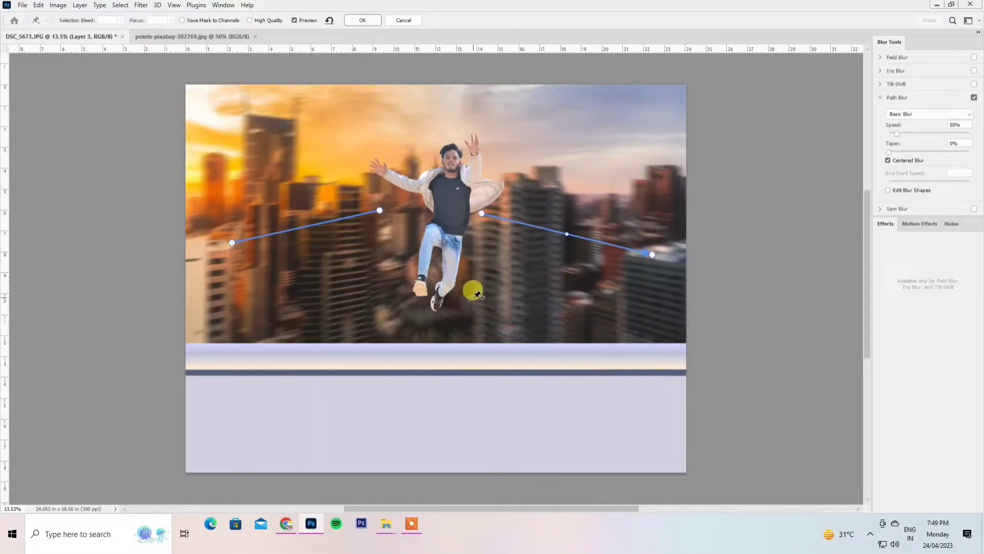
Step: Add four diagonal blur paths radiating outward above and below the man and adjust the Path Blur speed
click(464, 286)
double_click(531, 385)
click(406, 294)
double_click(333, 389)
click(412, 163)
double_click(345, 75)
click(482, 160)
double_click(552, 76)
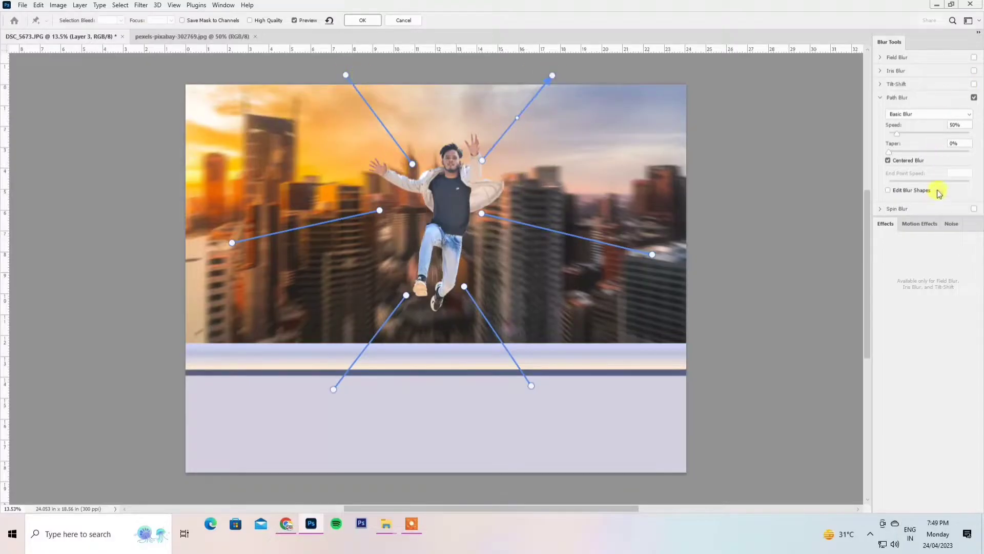
click(895, 134)
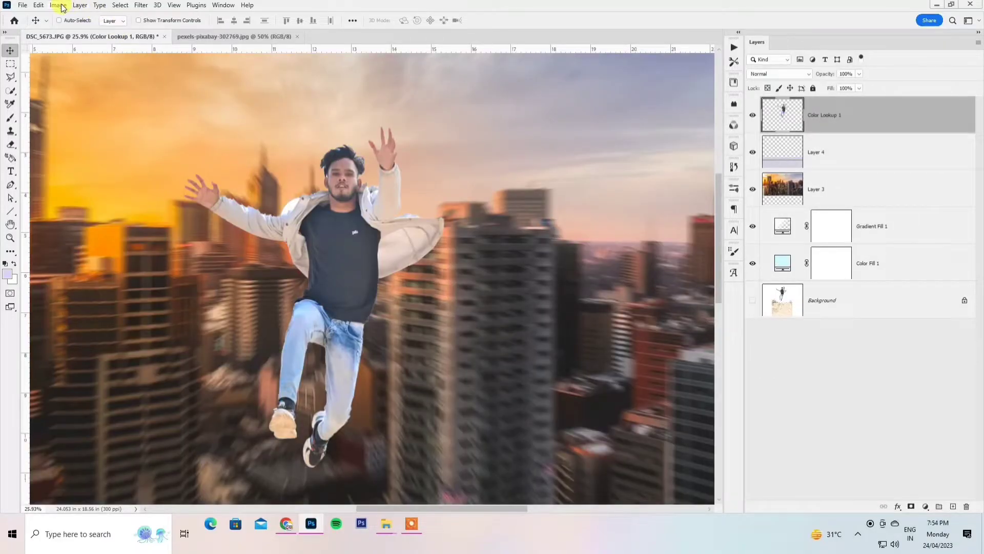
Step: Apply Match Color to the man's layer using the pexels-pixabay skyline image as source, with Fade set to 38
click(60, 5)
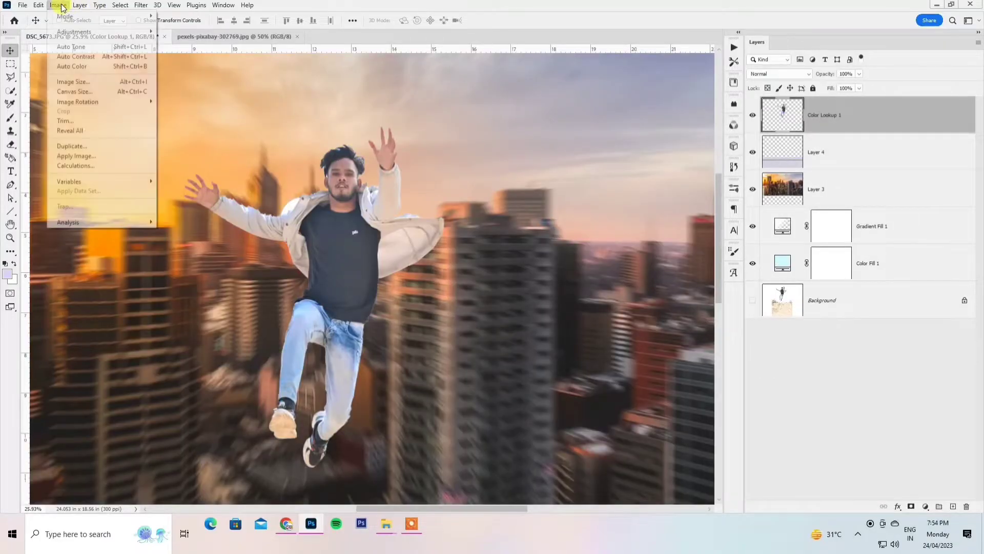
mouse_move(74, 32)
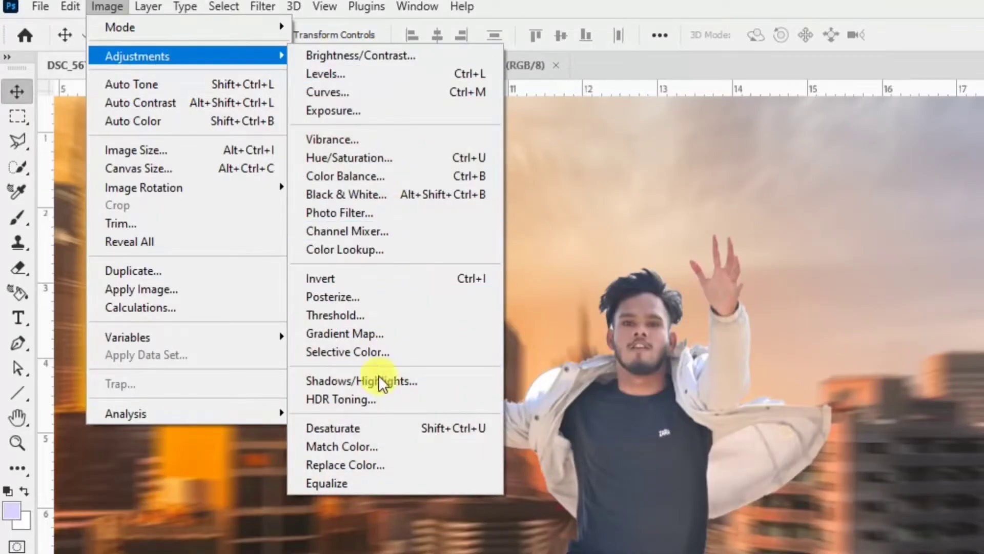
click(359, 447)
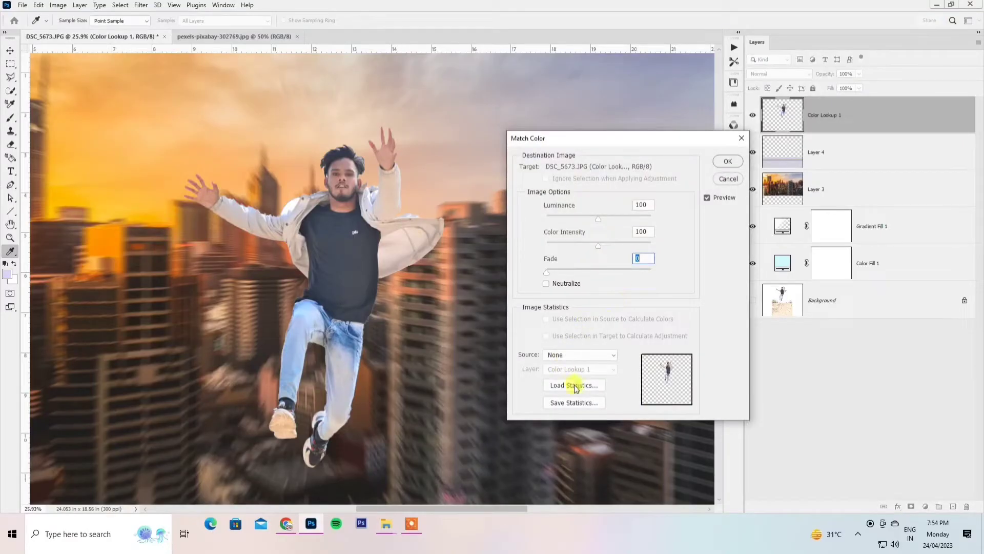
click(579, 354)
click(579, 378)
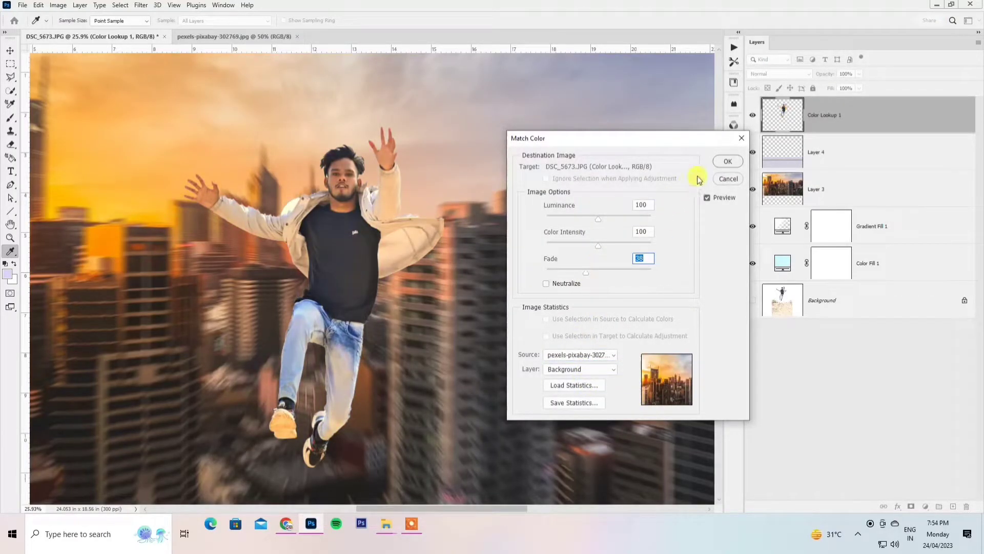
click(728, 162)
Step: Add an orange #ff8a00 Solid Color fill layer above the man and set its blend mode to Overlay
scroll(318, 171, up, 5)
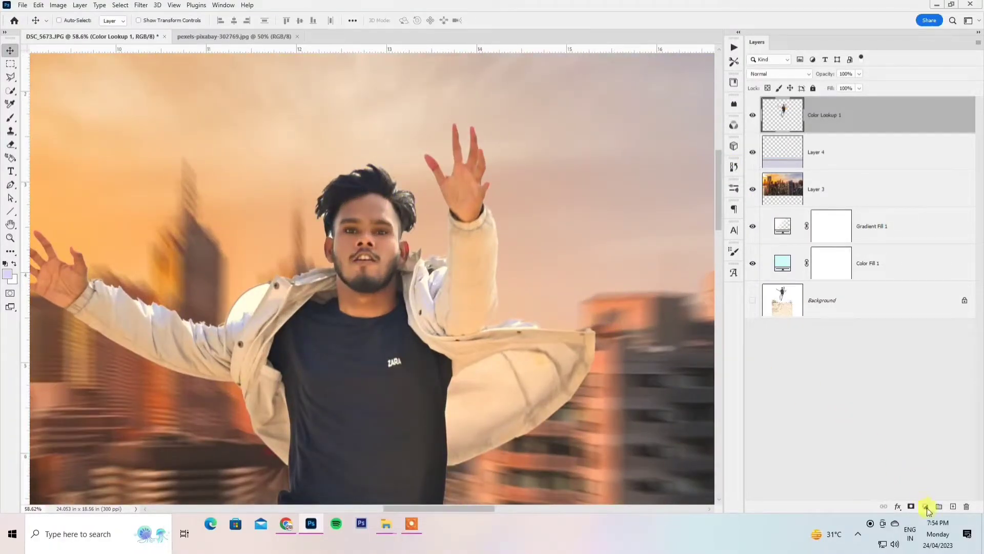
click(926, 507)
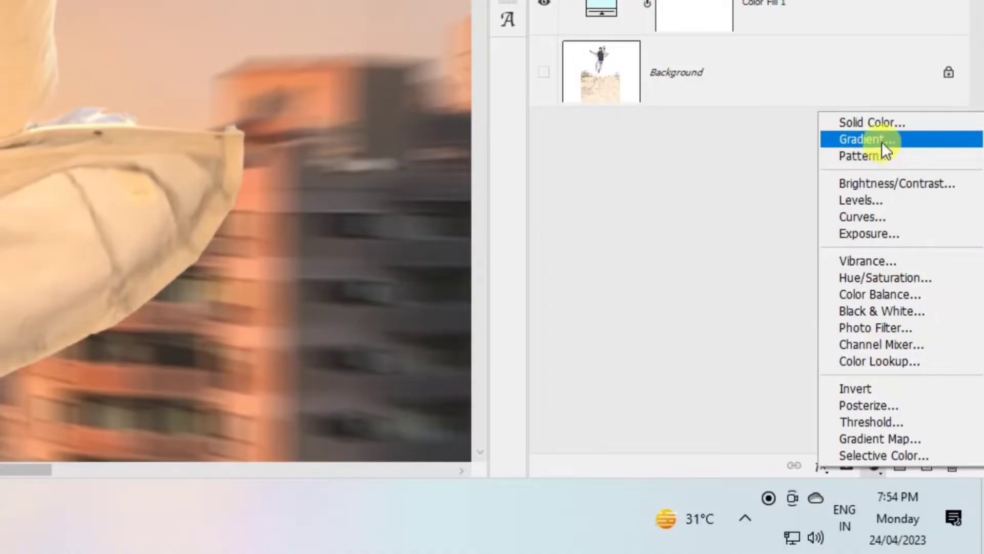
click(871, 122)
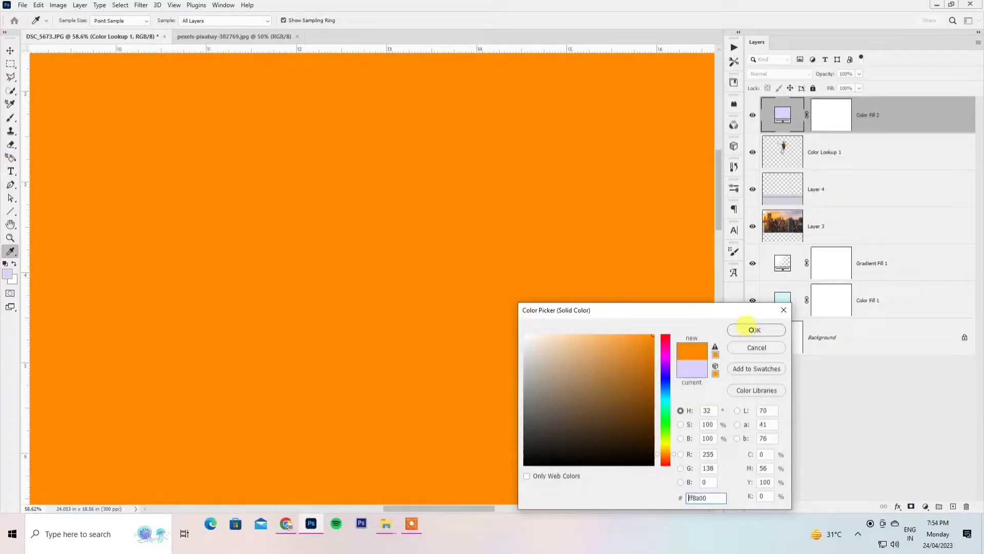
click(753, 331)
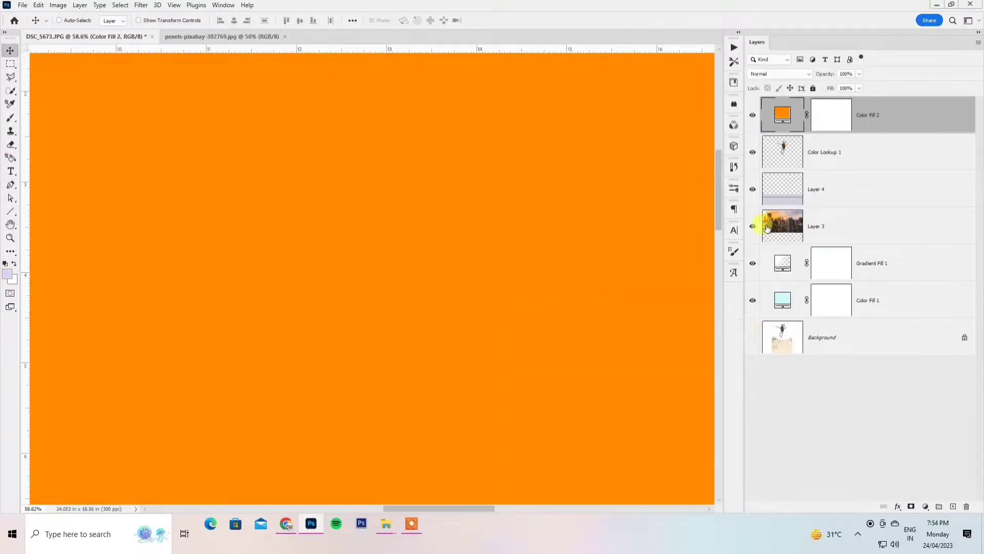
click(774, 75)
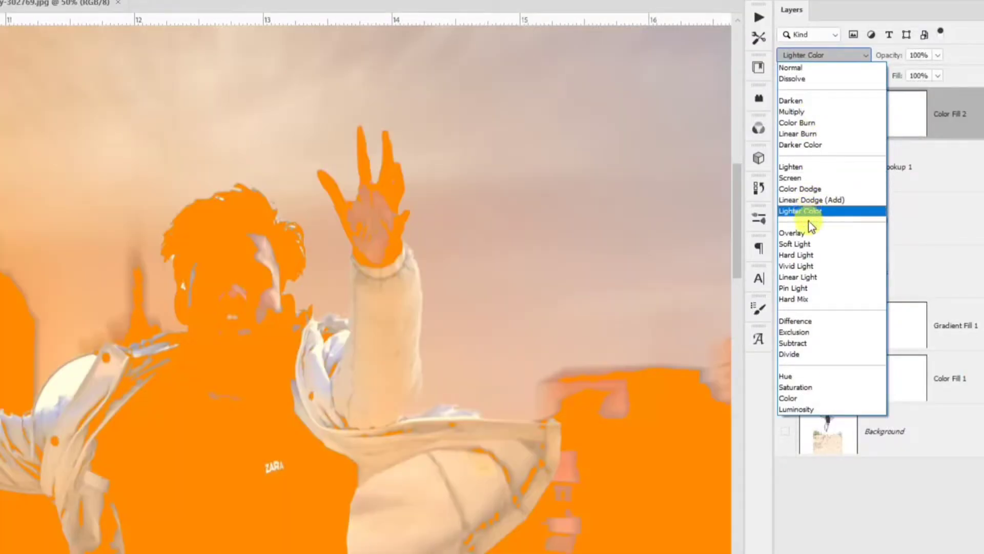
click(799, 233)
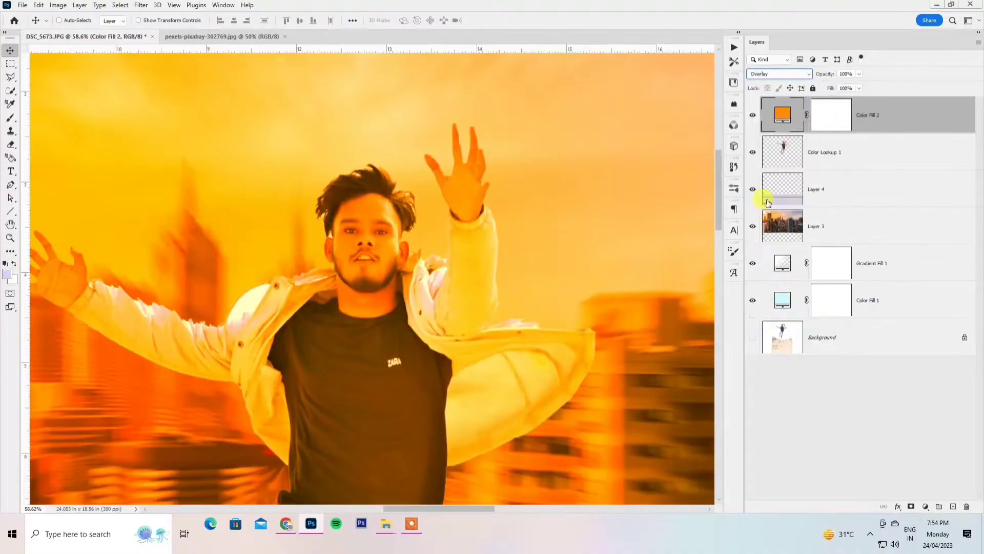
Step: Invert the orange fill's layer mask to black and clip the fill to the man's layer
click(825, 122)
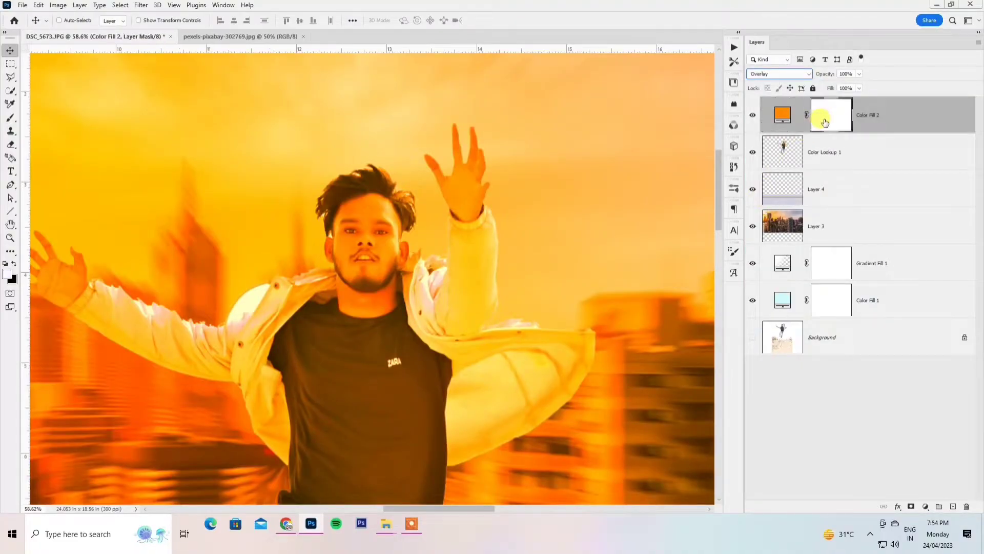
key(ctrl+i)
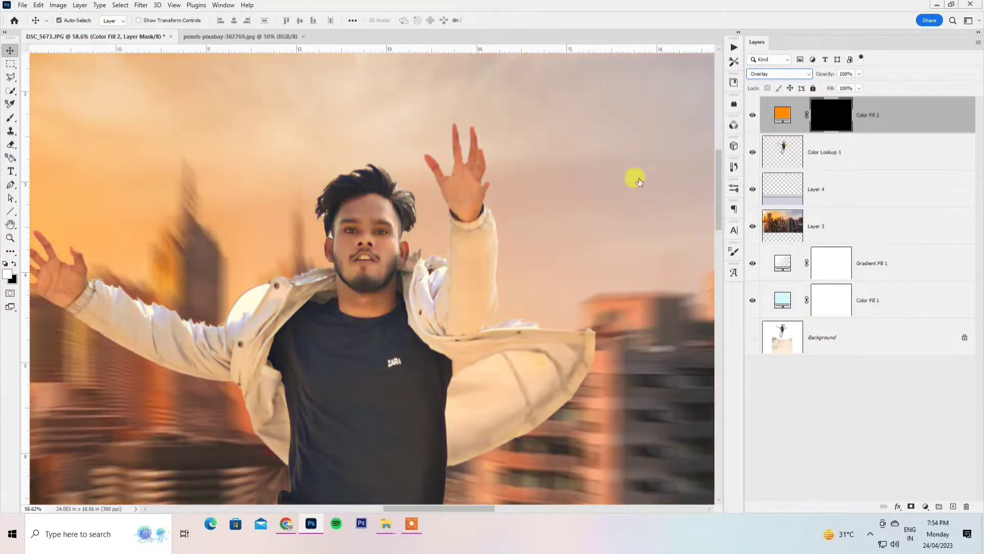
key(b)
scroll(372, 163, up, 4)
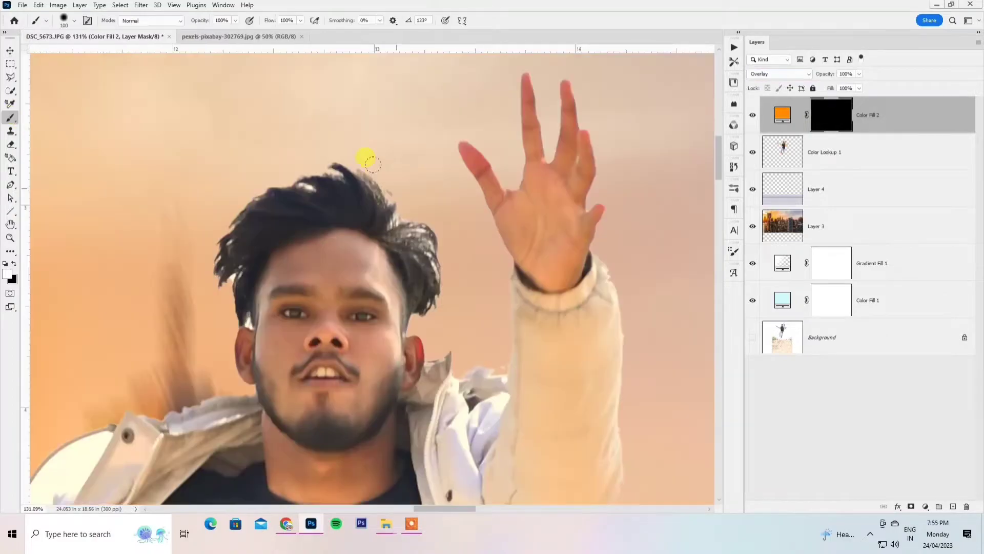
right_click(901, 125)
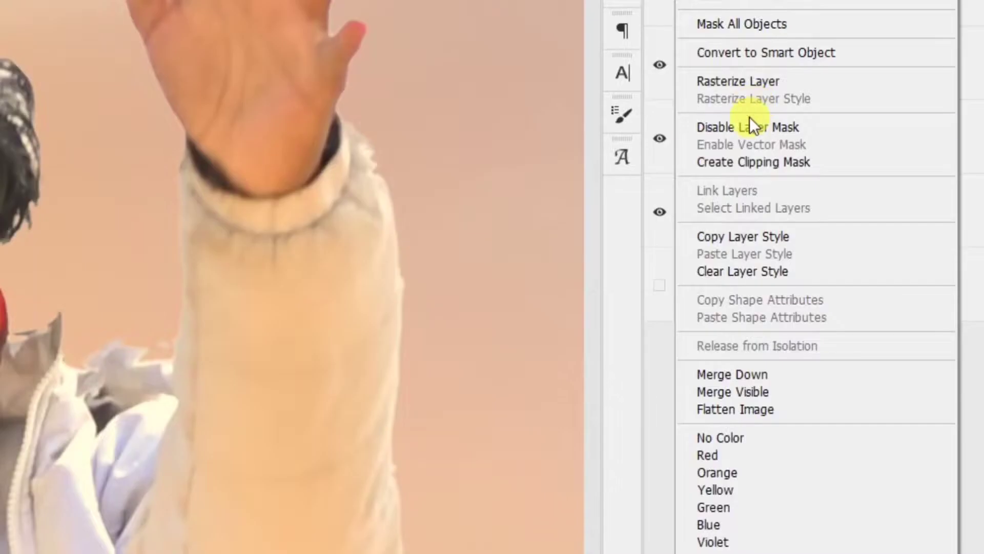
click(745, 161)
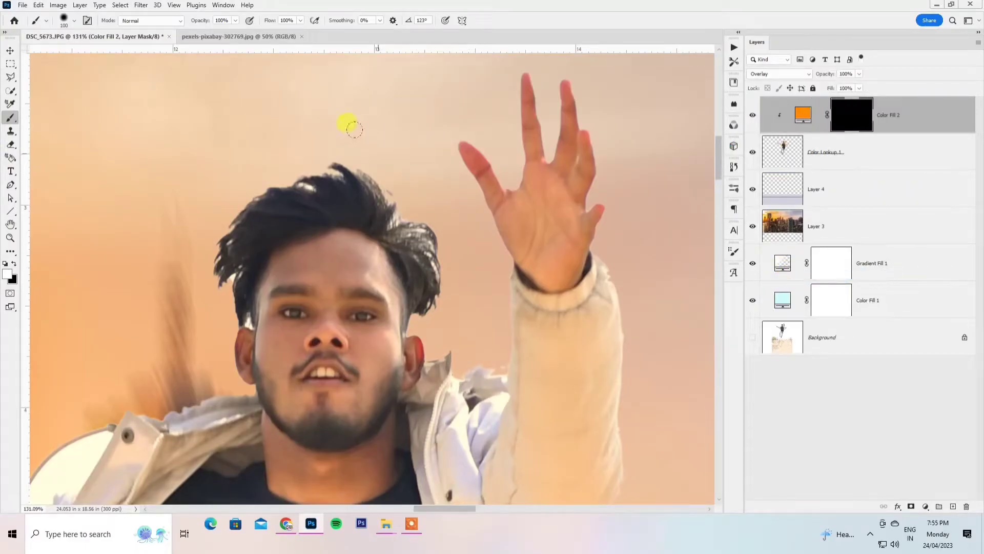
Step: Paint white on the orange fill's mask along the edges of the man's hair with a soft brush for a warm rim light
right_click(387, 163)
key(Return)
right_click(348, 138)
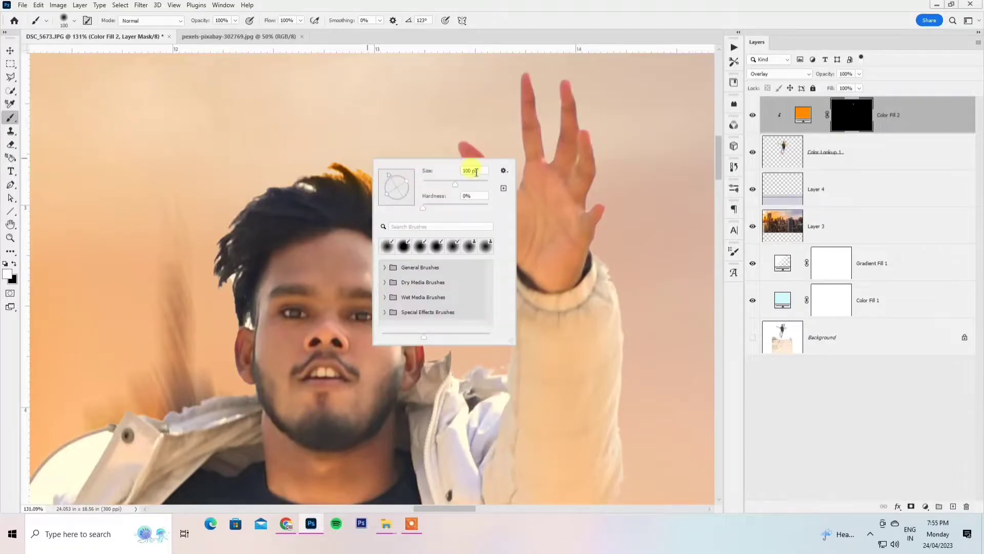
key(Return)
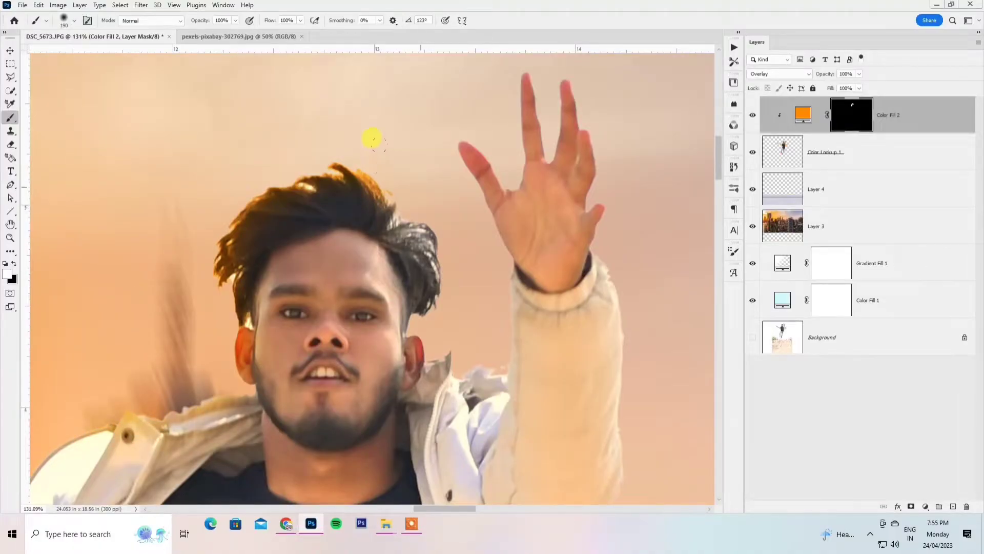
drag(408, 182, 414, 271)
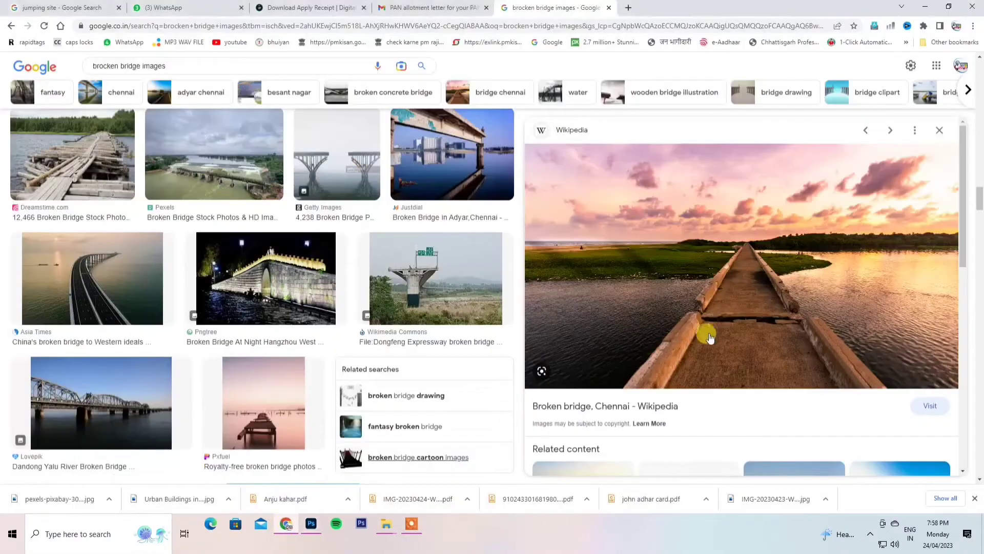
Step: Copy the broken bridge sunset image from Google Images and paste it into the Photoshop composition above the skyline layer
right_click(731, 316)
click(756, 438)
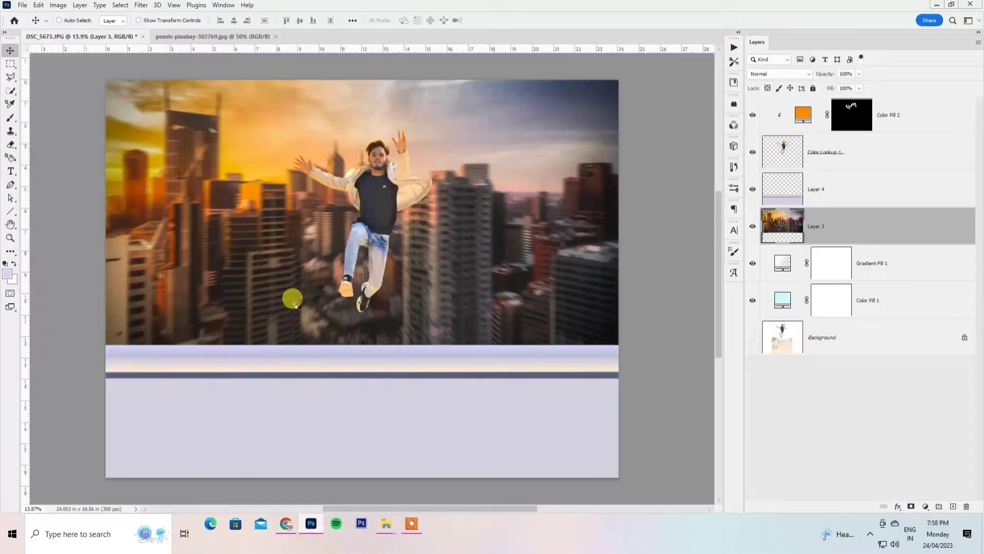
key(ctrl+v)
drag(382, 343, 382, 272)
Step: Select the bridge with the Polygonal Lasso, copy it to a new layer and hide the full bridge photo layer
scroll(367, 287, up, 4)
key(l)
click(179, 349)
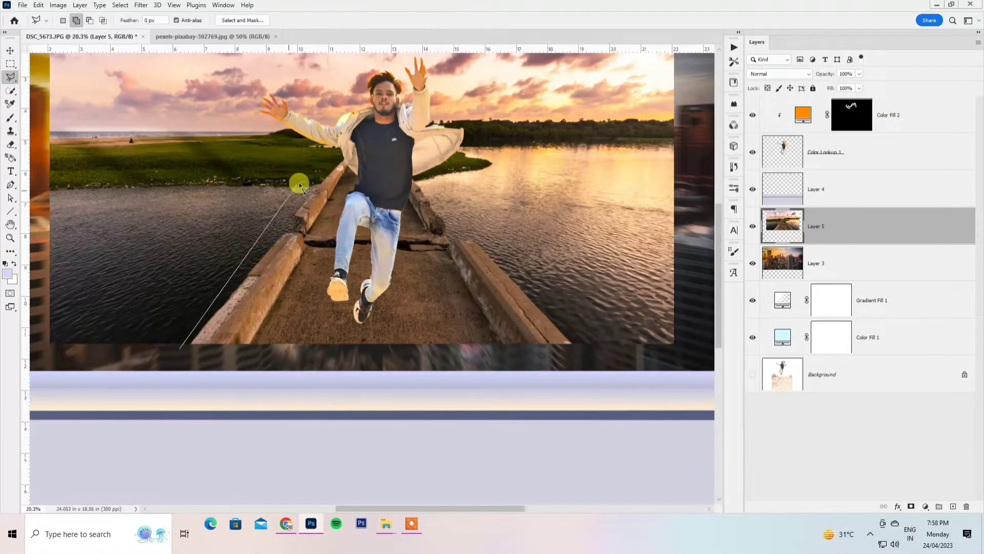
click(302, 188)
click(459, 177)
click(588, 351)
click(179, 351)
key(ctrl+j)
key(v)
click(753, 263)
Step: Lasso the far part of the bridge beyond the crack, delete it and deselect
scroll(467, 225, down, 4)
key(ctrl+t)
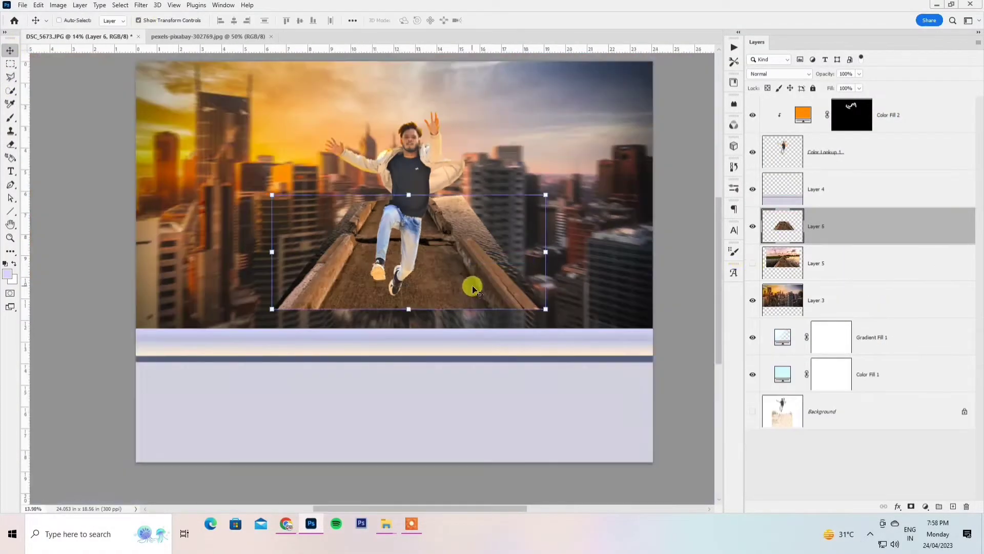
scroll(417, 237, up, 6)
key(Return)
scroll(350, 218, down, 1)
scroll(195, 205, up, 3)
key(l)
click(201, 206)
click(287, 238)
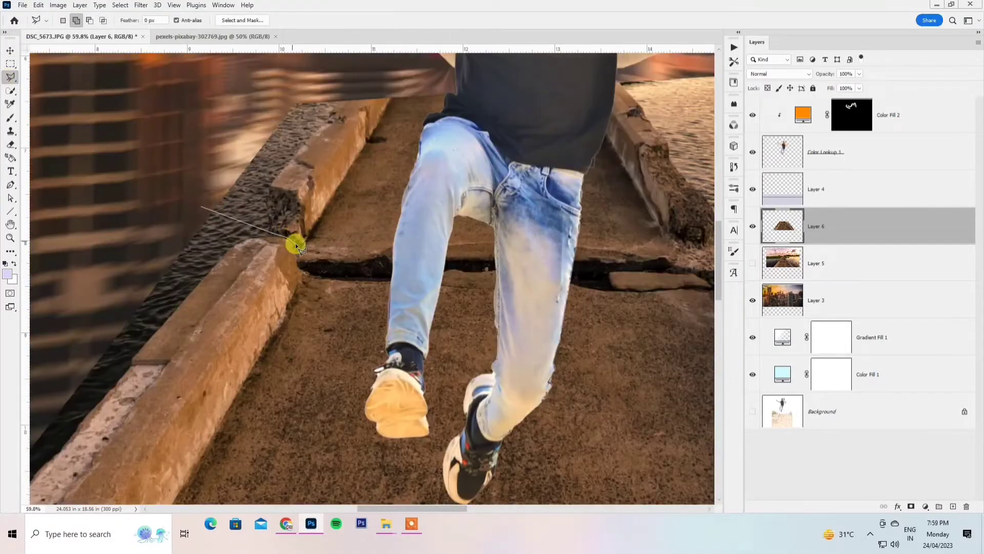
click(294, 244)
click(527, 270)
click(41, 300)
key(Delete)
key(ctrl+d)
scroll(347, 268, down, 8)
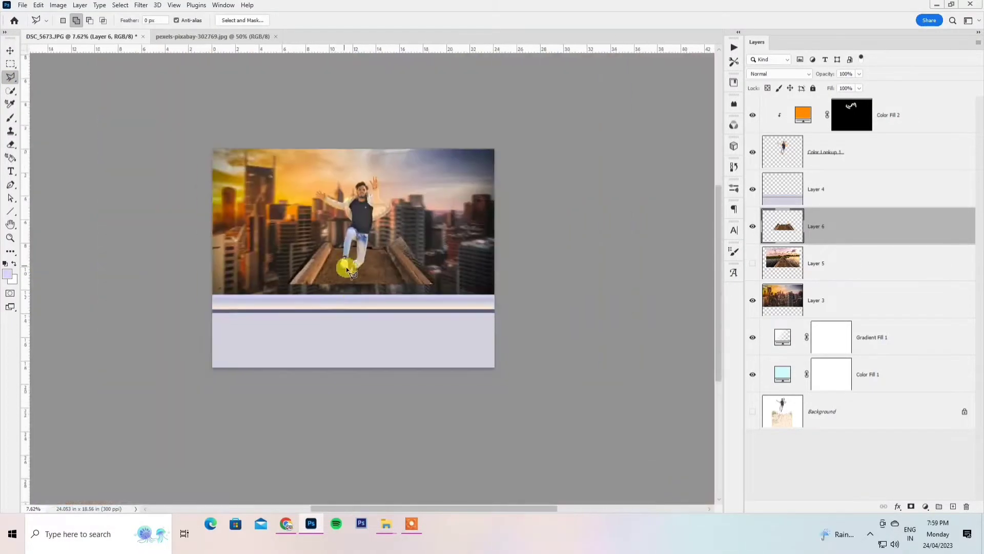
Step: Move the bridge layer above Layer 4 and enlarge it to span the full width of the canvas along its lower edge
key(v)
drag(354, 251, 403, 282)
drag(819, 226, 808, 180)
drag(410, 271, 428, 321)
drag(352, 296, 203, 244)
drag(501, 248, 514, 237)
key(Return)
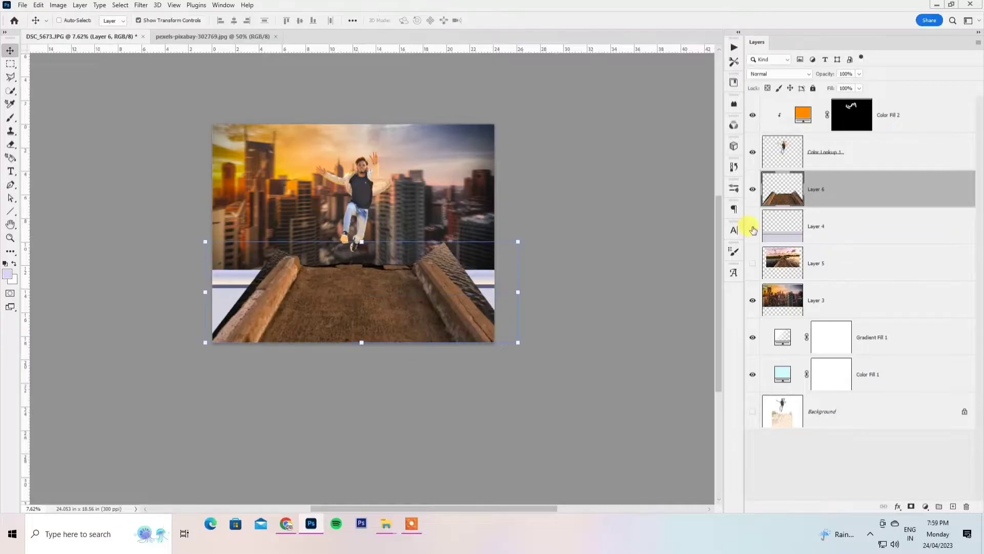
Step: Hide Layer 4 and add a white layer mask to the bridge on Layer 6
click(752, 226)
scroll(378, 262, up, 3)
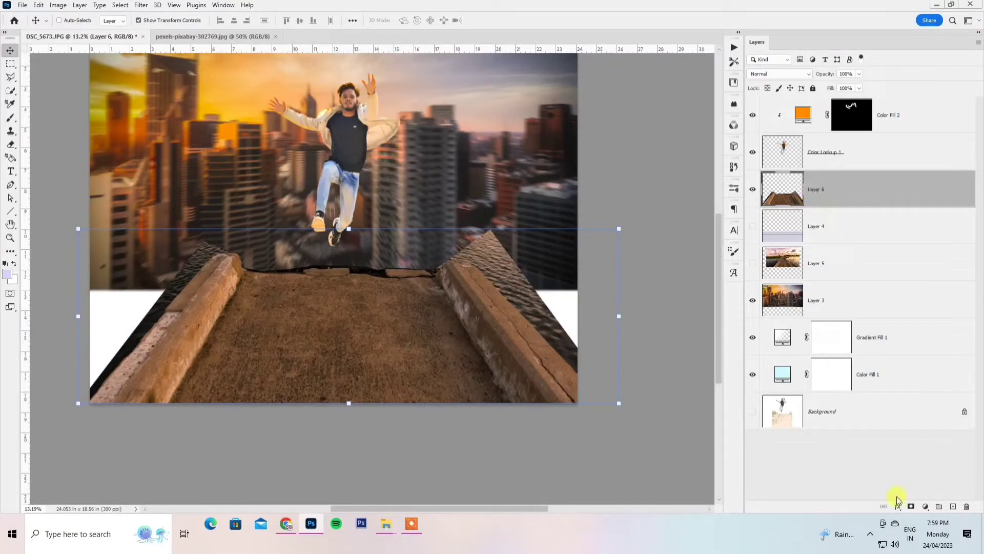
click(910, 508)
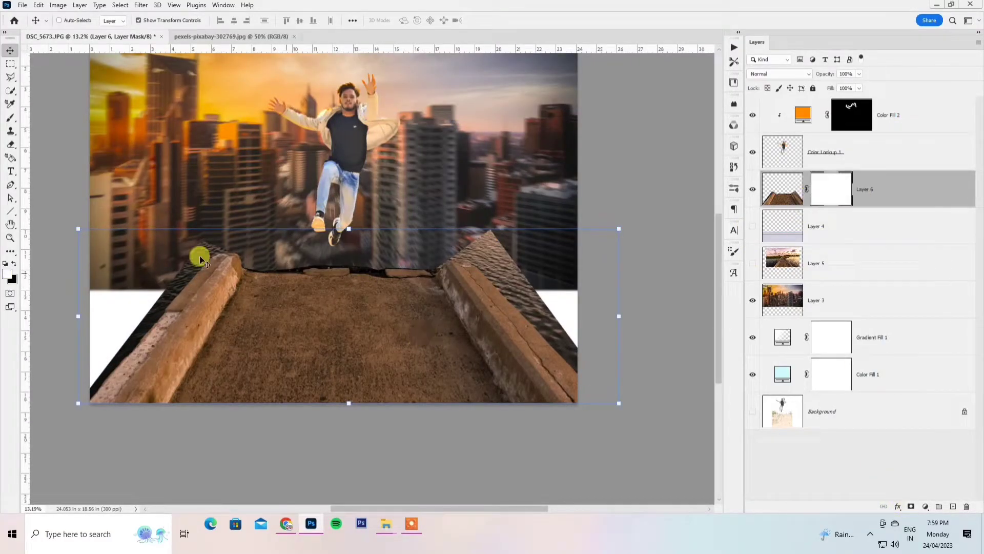
Step: Paint black on the bridge mask with a soft 162 px brush to remove the dark water beside the left parapet
click(10, 120)
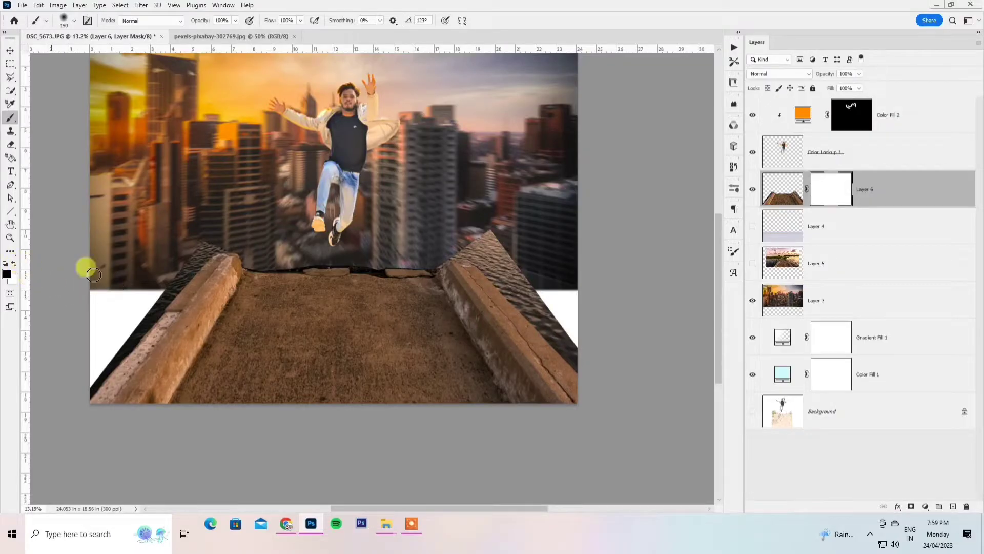
scroll(129, 270, up, 10)
right_click(388, 230)
drag(453, 259, 447, 259)
drag(405, 198, 361, 246)
drag(462, 213, 390, 259)
drag(394, 264, 308, 328)
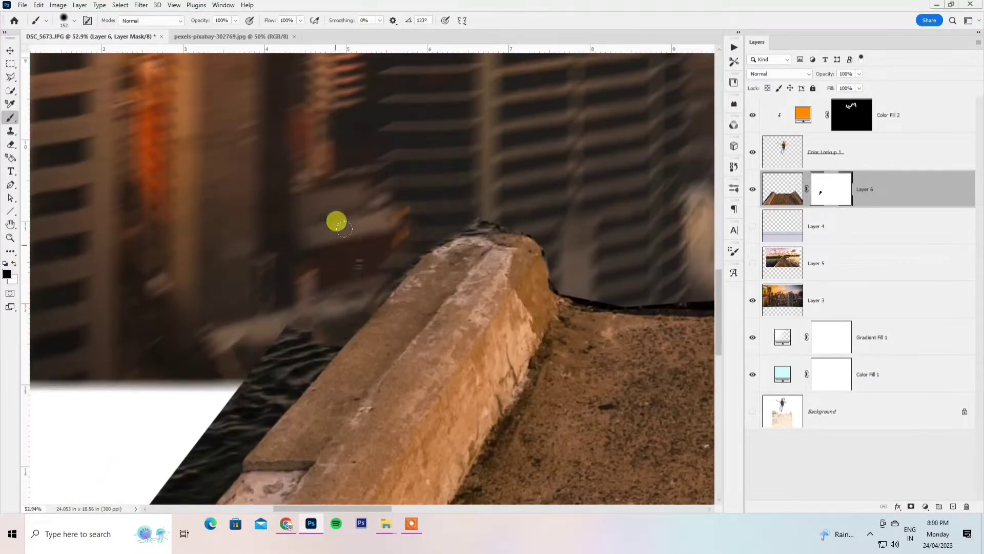
drag(337, 221, 441, 87)
mouse_move(405, 205)
mouse_down()
mouse_move(325, 253)
mouse_move(309, 304)
mouse_up()
mouse_move(425, 185)
mouse_down()
mouse_move(393, 204)
mouse_move(338, 267)
mouse_move(307, 335)
mouse_up()
mouse_move(391, 209)
mouse_down()
mouse_move(305, 322)
mouse_move(435, 185)
mouse_move(385, 268)
mouse_up()
mouse_move(376, 277)
mouse_down()
mouse_move(313, 328)
mouse_move(319, 356)
mouse_up()
drag(461, 213, 396, 282)
drag(361, 285, 562, 79)
drag(497, 185, 399, 303)
drag(467, 226, 392, 328)
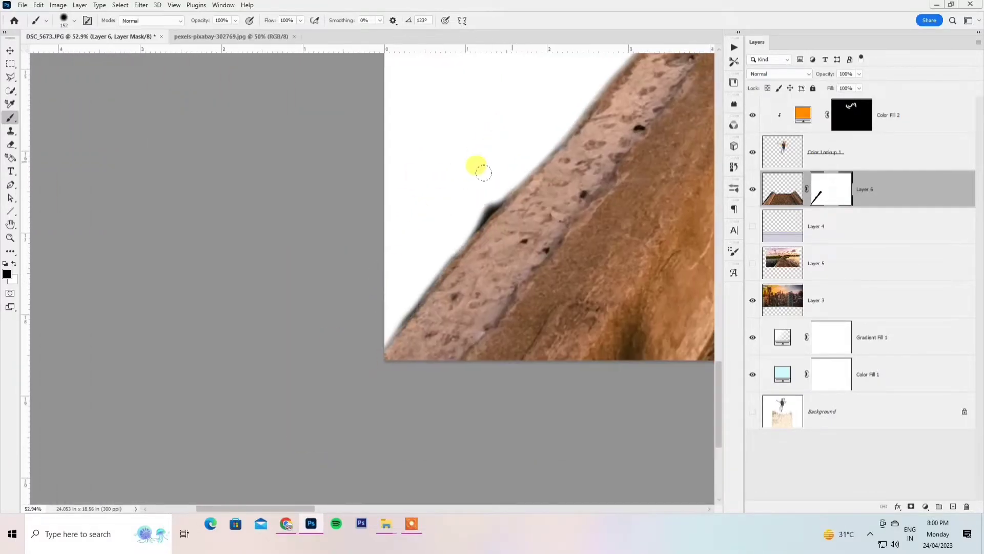
Step: Paint black on the bridge mask to remove the rippled water beside and behind the right parapet
mouse_move(312, 182)
mouse_down()
mouse_move(391, 279)
mouse_move(474, 354)
mouse_up()
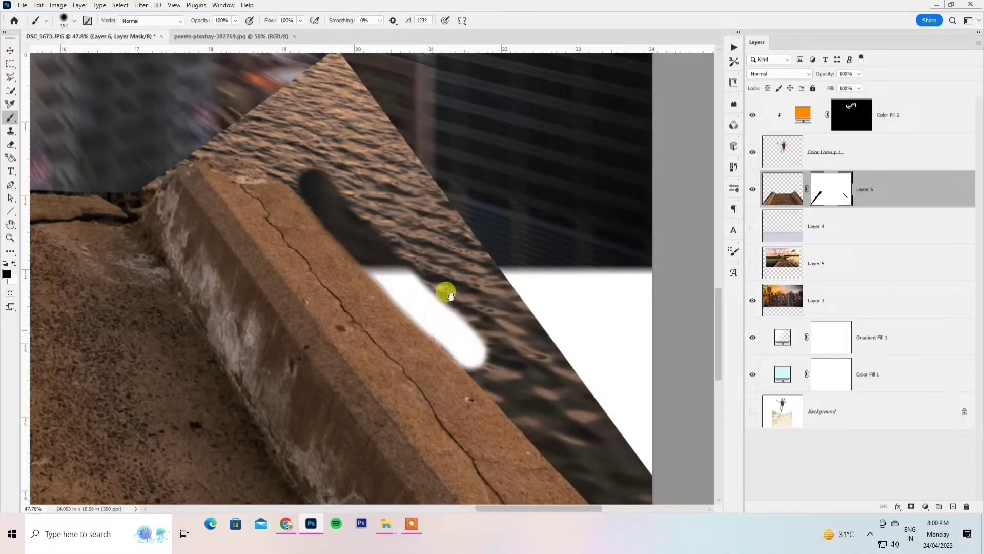
mouse_move(451, 295)
mouse_down()
mouse_move(334, 166)
mouse_move(409, 268)
mouse_move(456, 307)
mouse_move(427, 212)
mouse_up()
mouse_move(426, 212)
mouse_down()
mouse_move(432, 149)
mouse_move(492, 270)
mouse_up()
mouse_move(477, 251)
mouse_down()
mouse_move(268, 62)
mouse_move(389, 251)
mouse_up()
mouse_move(389, 251)
mouse_down()
mouse_move(209, 187)
mouse_move(378, 117)
mouse_up()
drag(169, 230, 462, 226)
Step: Clean up the broken far edge of the bridge deck by masking out the dark crack with an 83 px black brush
scroll(318, 225, up, 5)
right_click(314, 226)
drag(372, 250, 362, 248)
mouse_move(256, 266)
mouse_down()
mouse_move(351, 246)
mouse_move(579, 241)
mouse_up()
drag(317, 257, 431, 270)
mouse_move(389, 287)
mouse_down()
mouse_move(510, 320)
mouse_move(295, 262)
mouse_move(259, 270)
mouse_move(235, 236)
mouse_move(277, 273)
mouse_move(400, 280)
mouse_up()
right_click(430, 271)
key(Return)
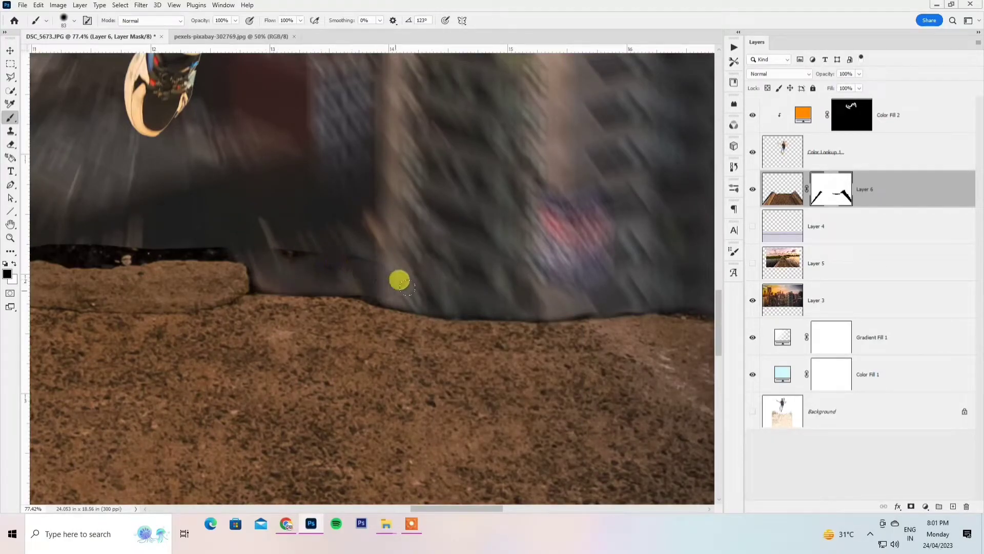
scroll(273, 220, left, 10)
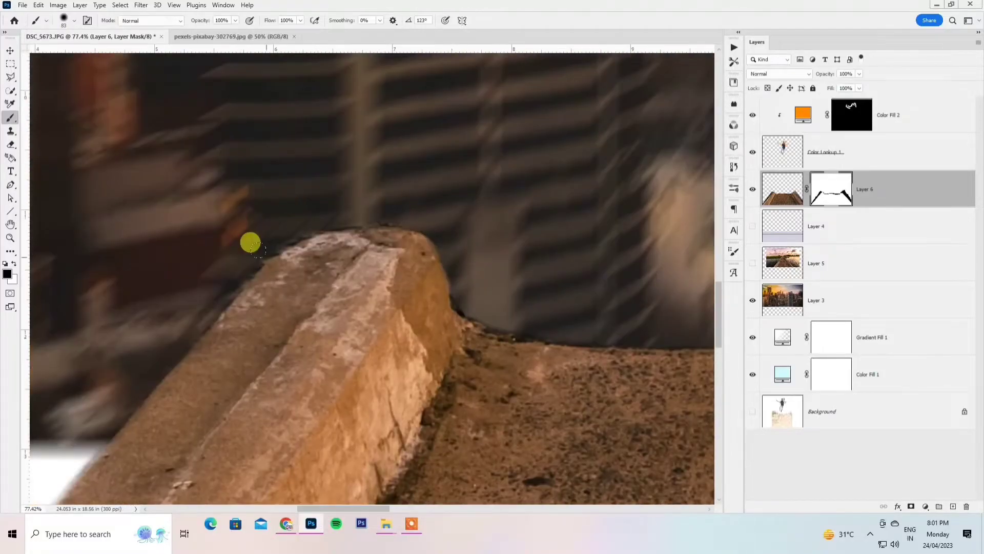
Step: Transform the masked bridge to about 152% width and 81% height, keeping it along the canvas's lower edge
scroll(250, 243, down, 10)
key(ctrl+t)
drag(457, 321, 535, 349)
drag(303, 248, 304, 291)
drag(324, 344, 323, 325)
drag(303, 273, 302, 298)
drag(320, 336, 320, 332)
key(Return)
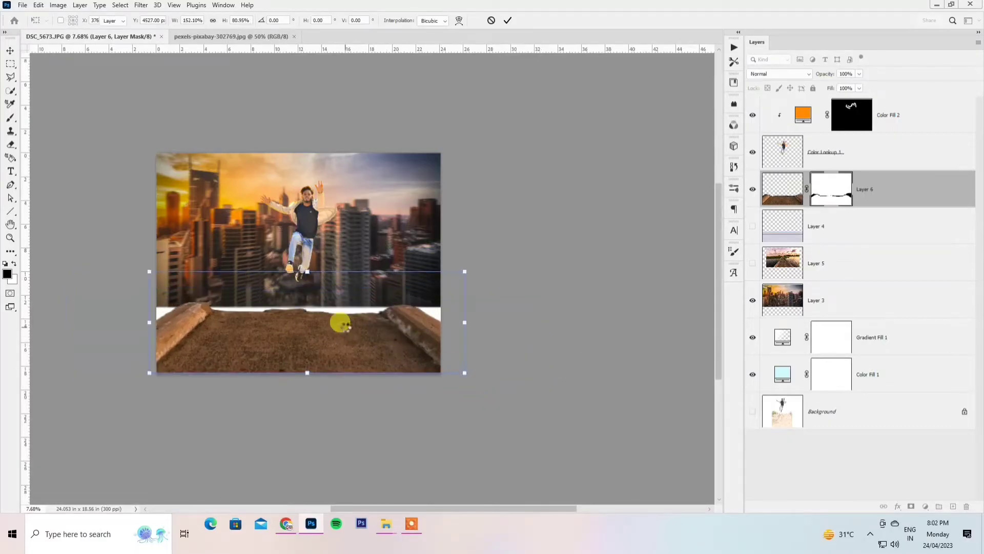
Step: Brighten the bridge with a Curves adjustment clipped to Layer 6, raising the midpoint from input 107 to output 149
scroll(309, 322, up, 2)
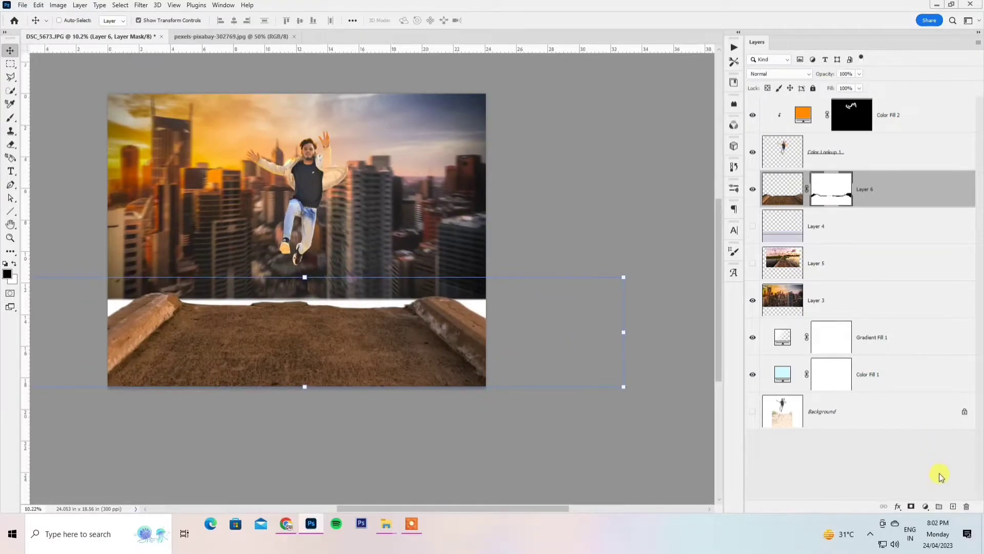
click(926, 507)
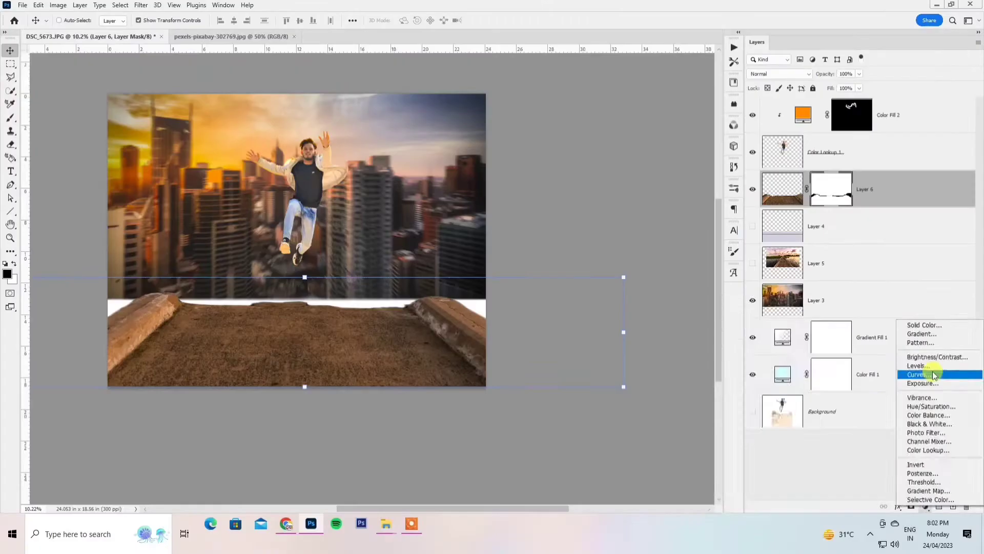
click(890, 224)
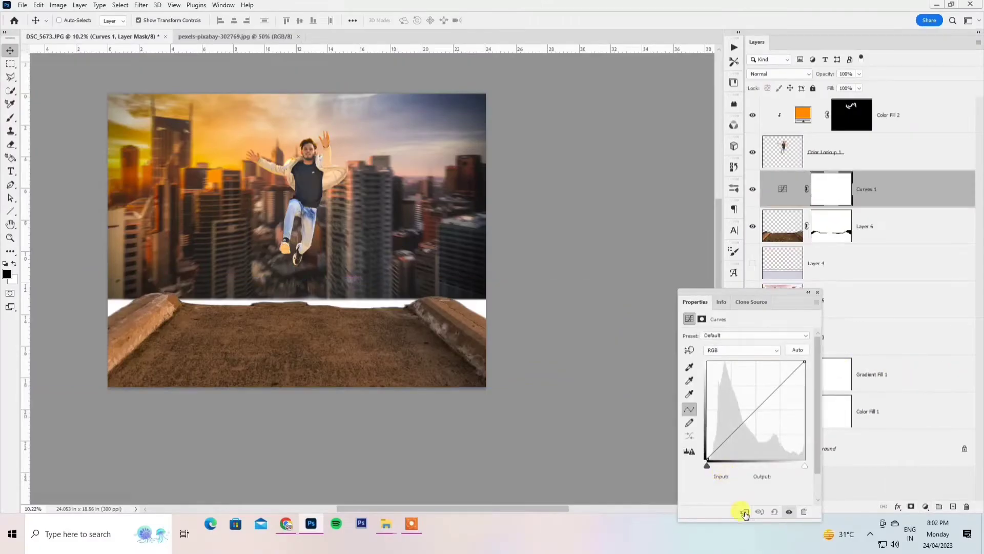
drag(755, 410, 748, 402)
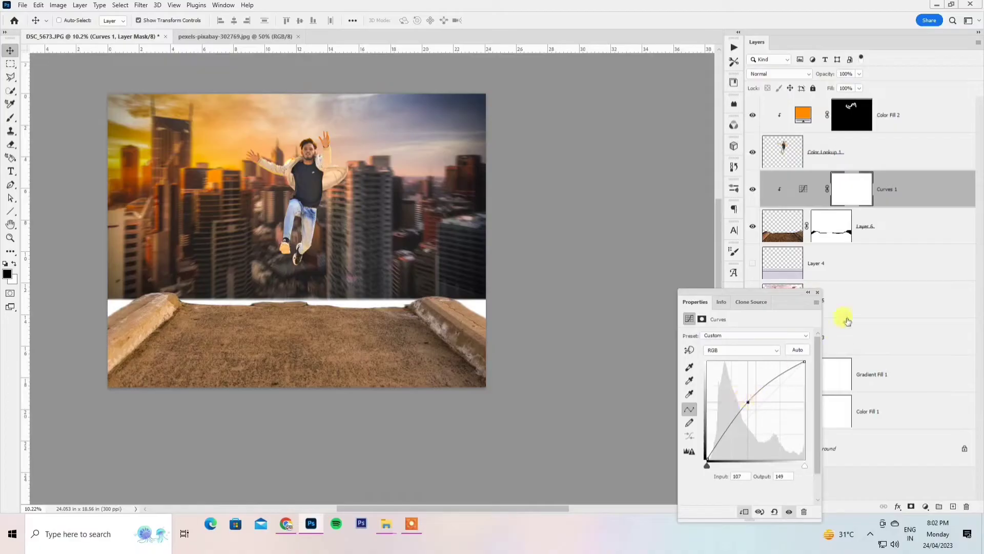
click(818, 293)
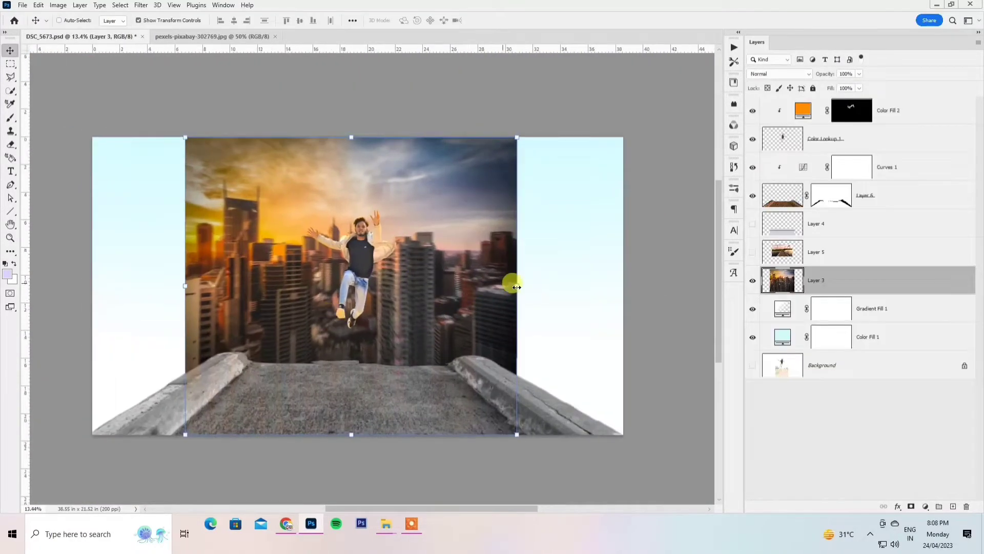
Step: Stretch the skyline on Layer 3 outward on both sides to about 119% width
drag(517, 287, 546, 286)
drag(185, 286, 153, 285)
key(Return)
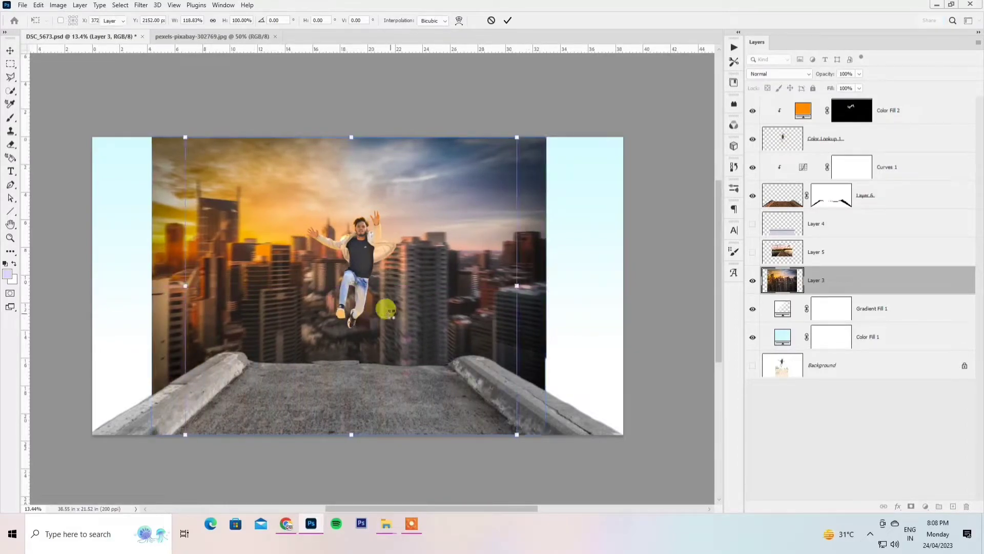
Step: Select the blank strips on both sides of the skyline with the Rectangular Marquee and fill them with Content-Aware
click(10, 63)
drag(91, 128, 151, 475)
drag(640, 113, 548, 505)
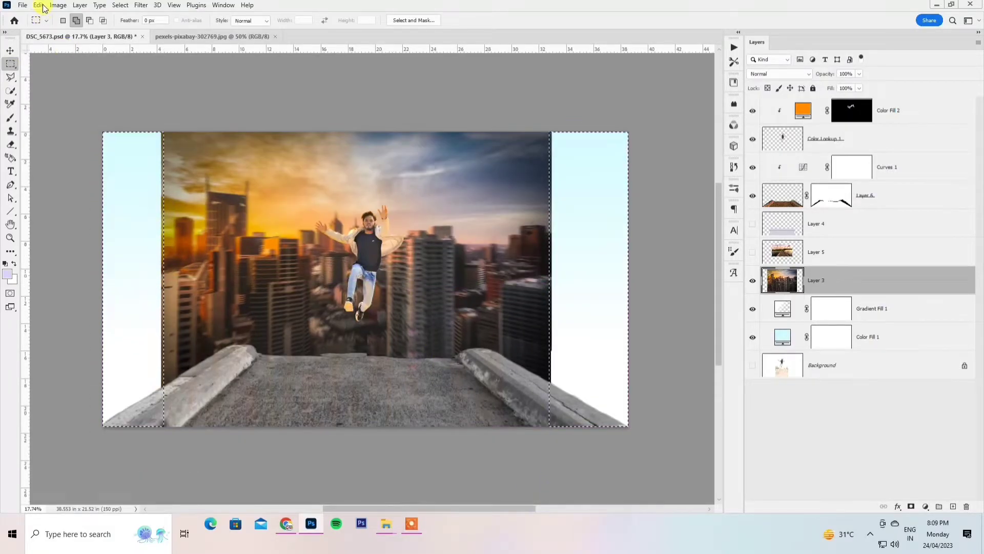
click(38, 5)
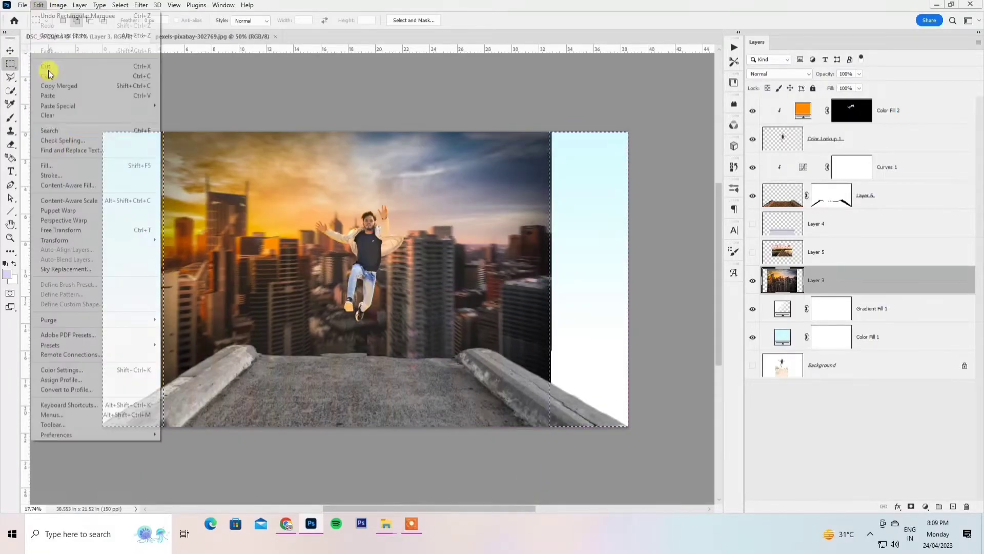
click(66, 165)
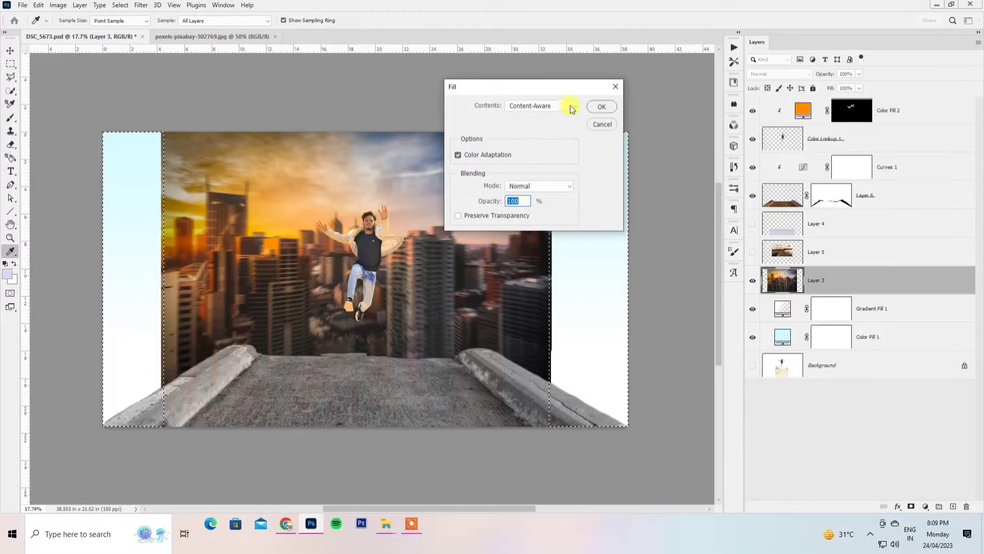
click(599, 107)
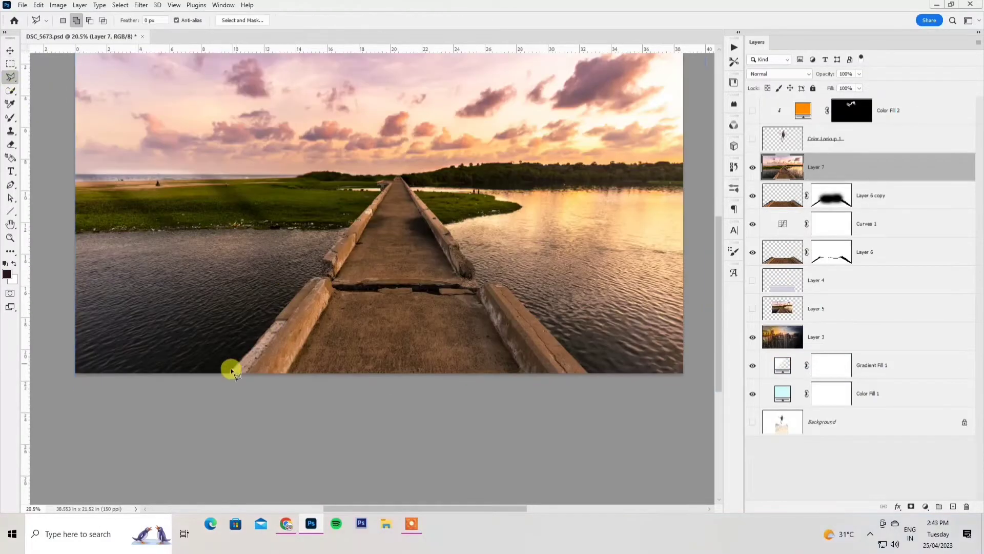
Step: Outline the full bridge on Layer 7 with the Polygonal Lasso, copy it to a new layer and hide the source photo
click(230, 372)
click(394, 165)
click(413, 172)
click(600, 376)
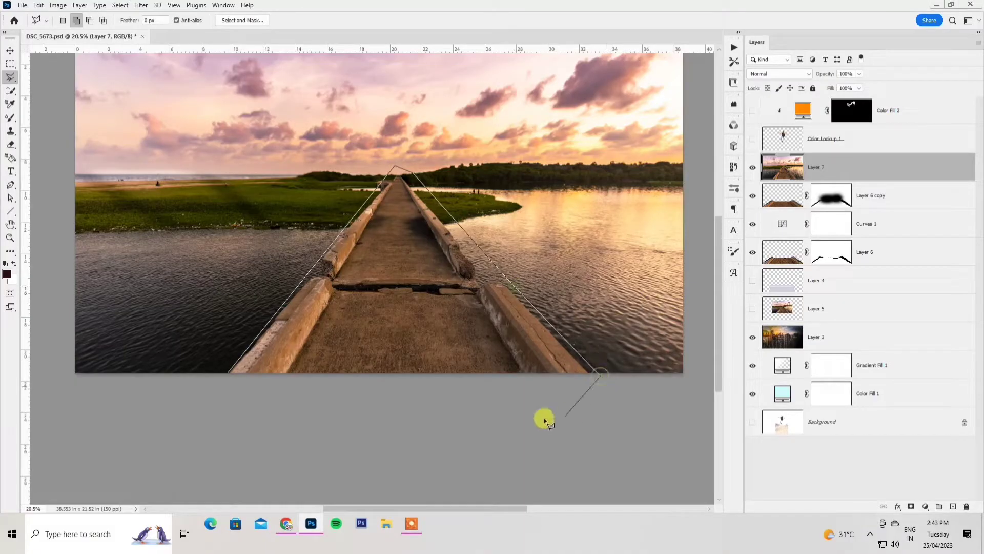
click(228, 370)
key(ctrl+j)
click(839, 195)
click(753, 195)
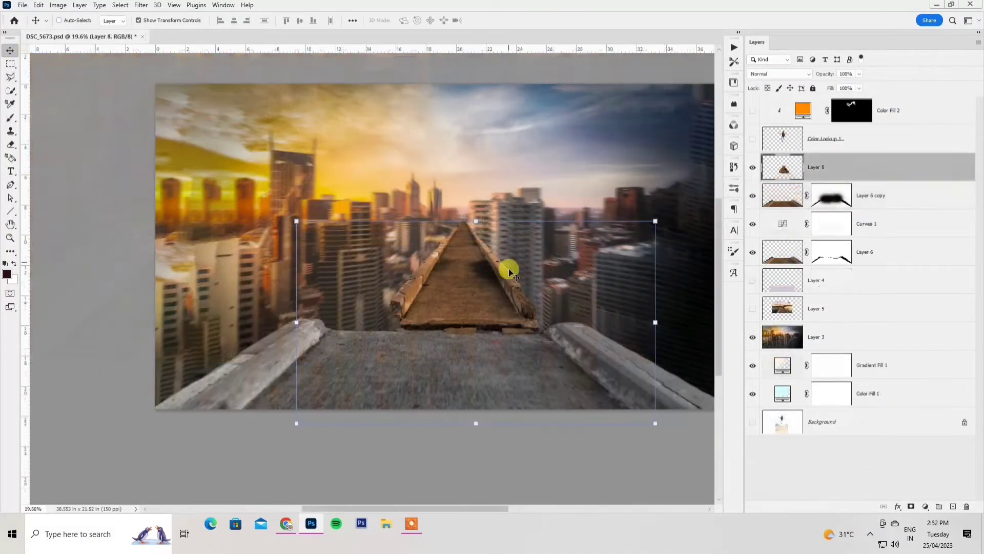
Step: Shrink and flatten the far bridge section on Layer 8 and position it above the foreground bridge, reaching toward the skyline's horizon
drag(508, 265, 466, 249)
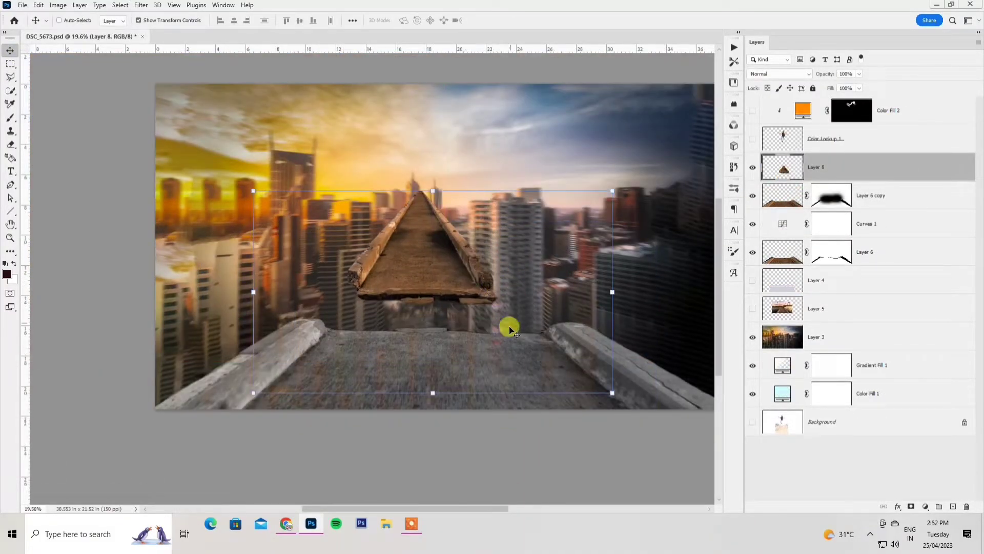
drag(612, 255, 687, 257)
drag(465, 155, 466, 201)
drag(437, 484, 437, 312)
drag(444, 230, 451, 262)
drag(444, 342, 444, 313)
key(Return)
scroll(445, 254, up, 4)
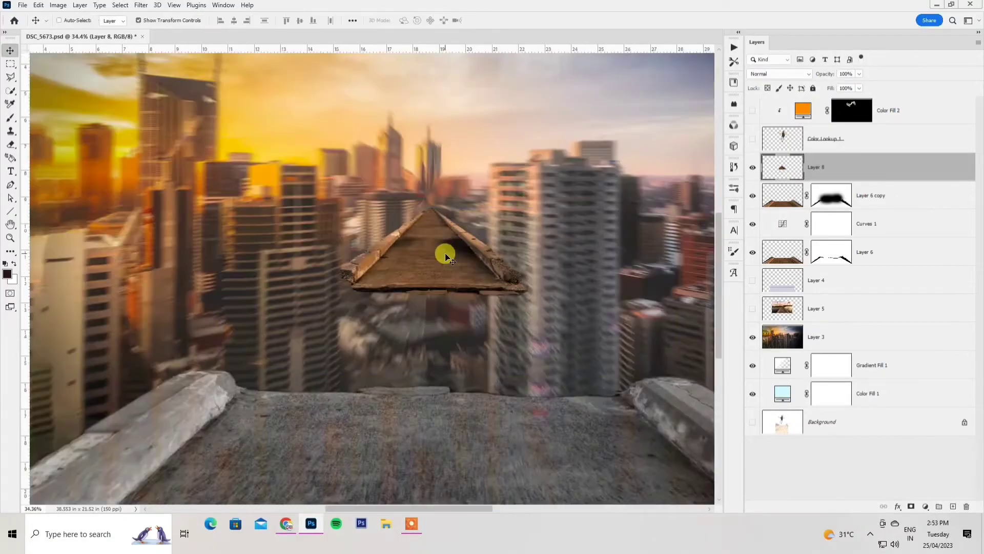
Step: Brighten the far bridge section with Auto Levels and set the white input level to about 226
key(ctrl+l)
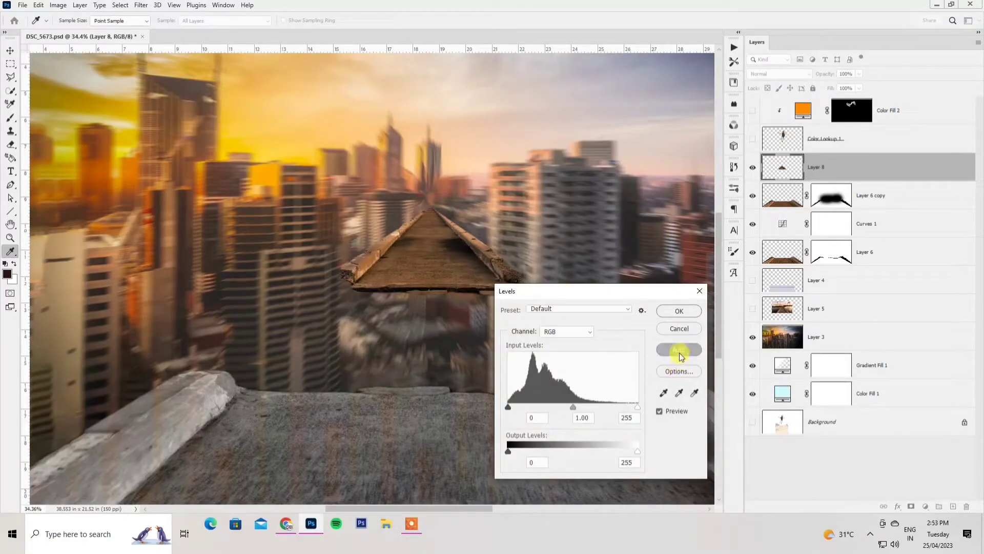
click(679, 351)
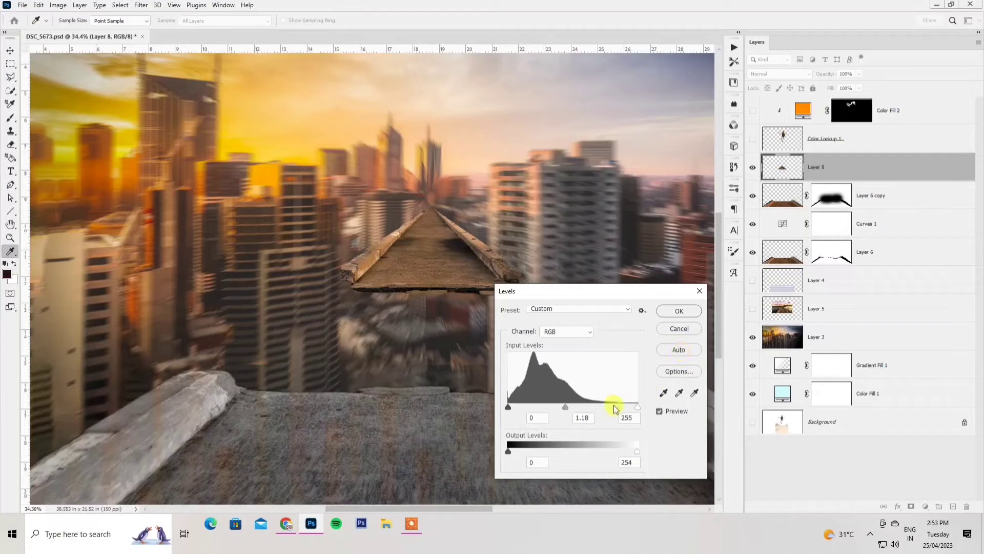
drag(624, 407, 622, 407)
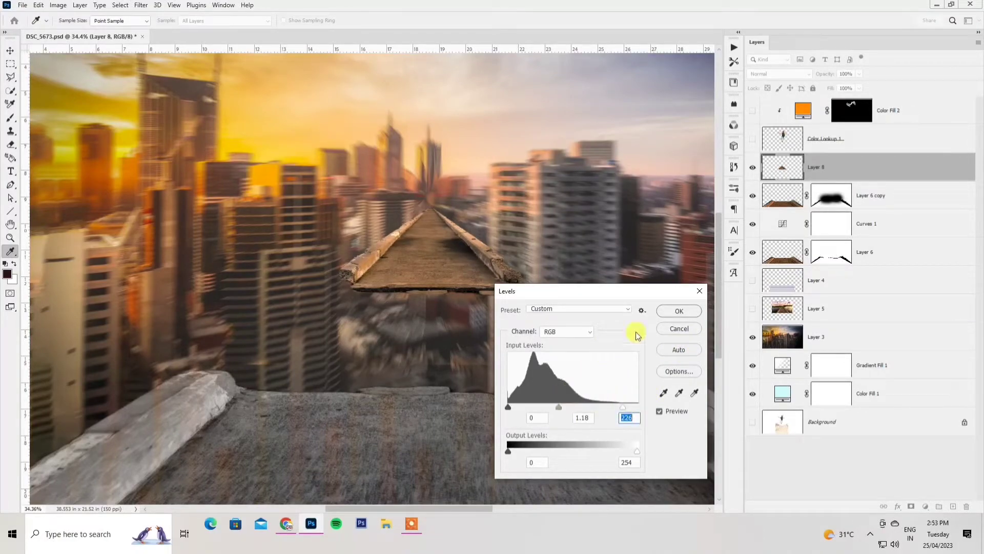
click(677, 314)
key(v)
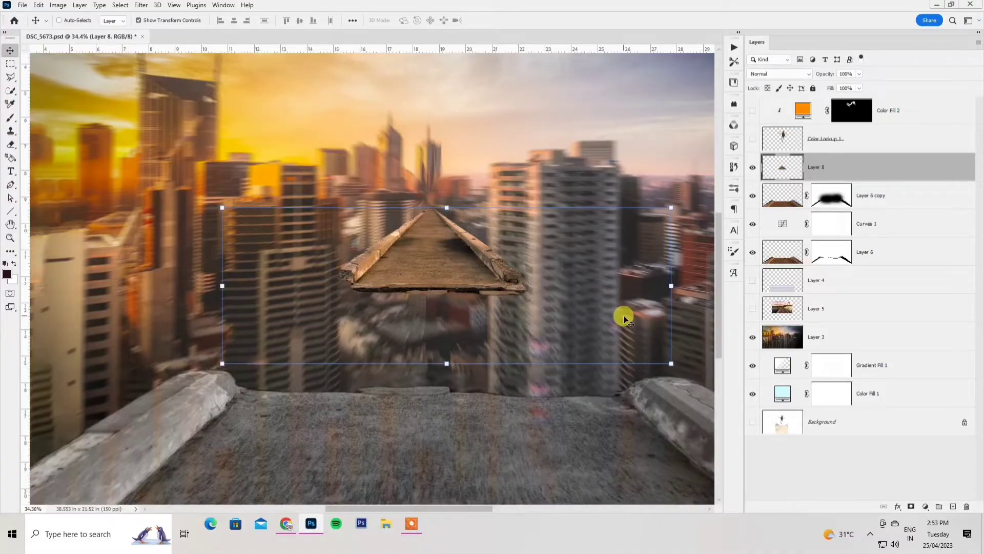
Step: Lighten the far bridge section with a second Levels adjustment, setting the midtone to 1.04
click(624, 319)
key(ctrl+l)
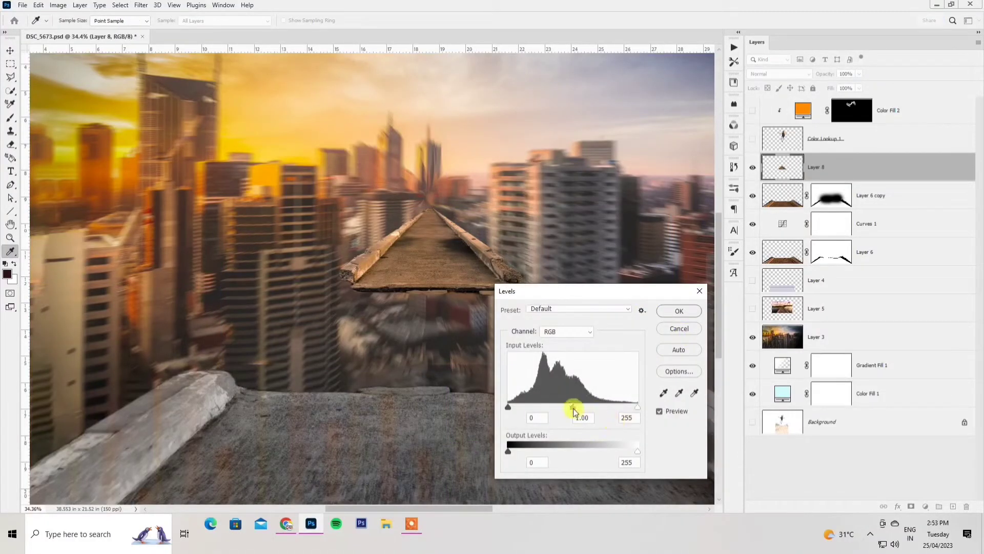
drag(568, 412, 567, 413)
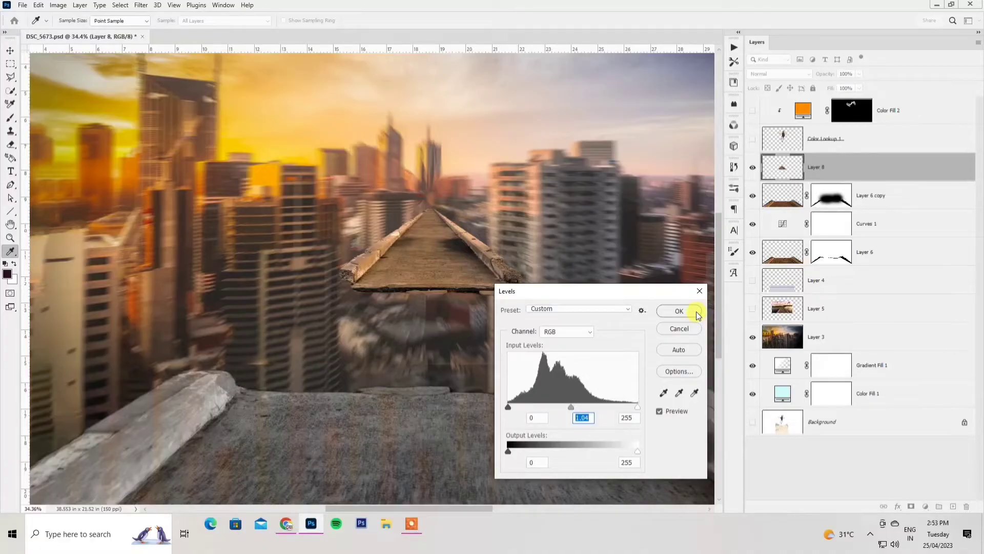
click(679, 311)
key(ctrl+t)
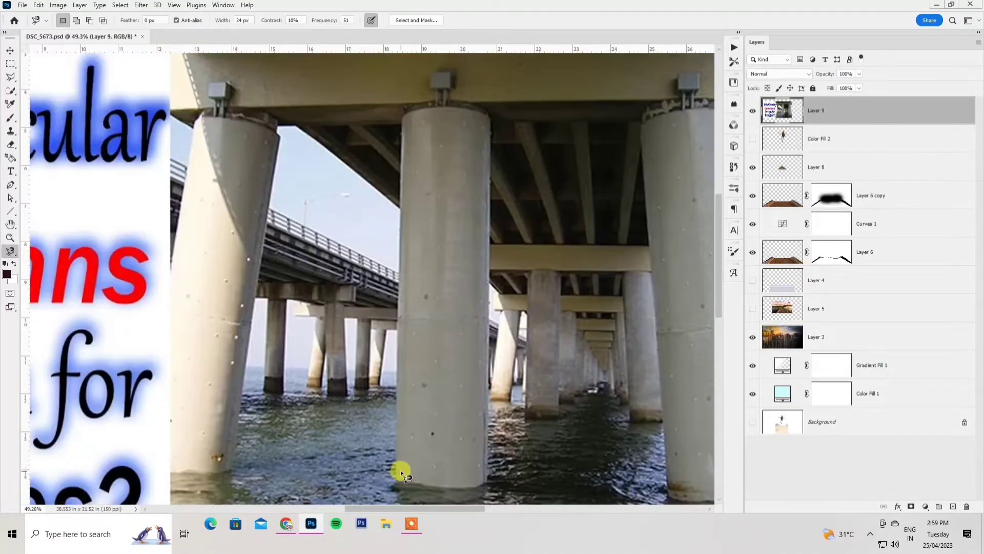
Step: Trace the central concrete pillar on Layer 9 with the Magnetic Lasso, copy it to a new layer and delete the source photo layer
click(395, 467)
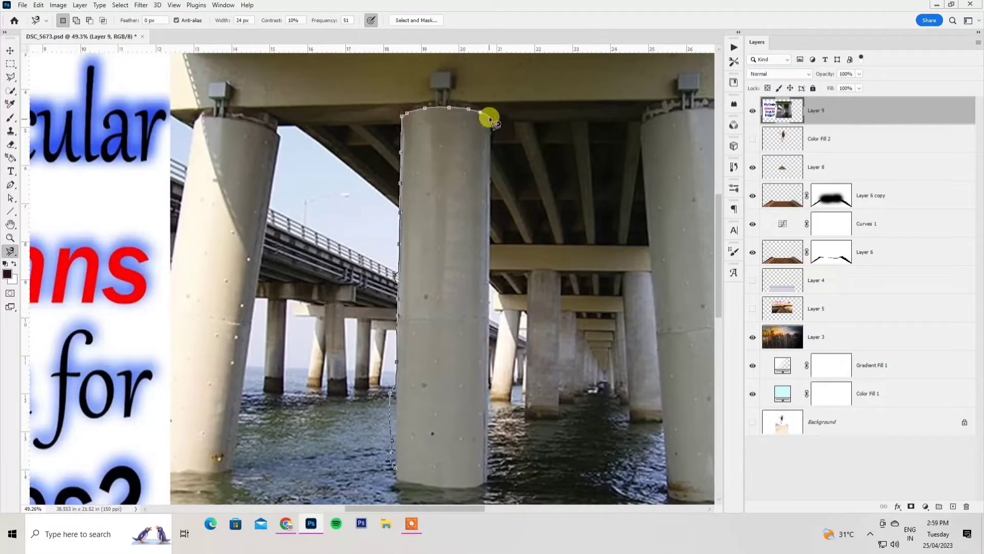
click(397, 471)
key(v)
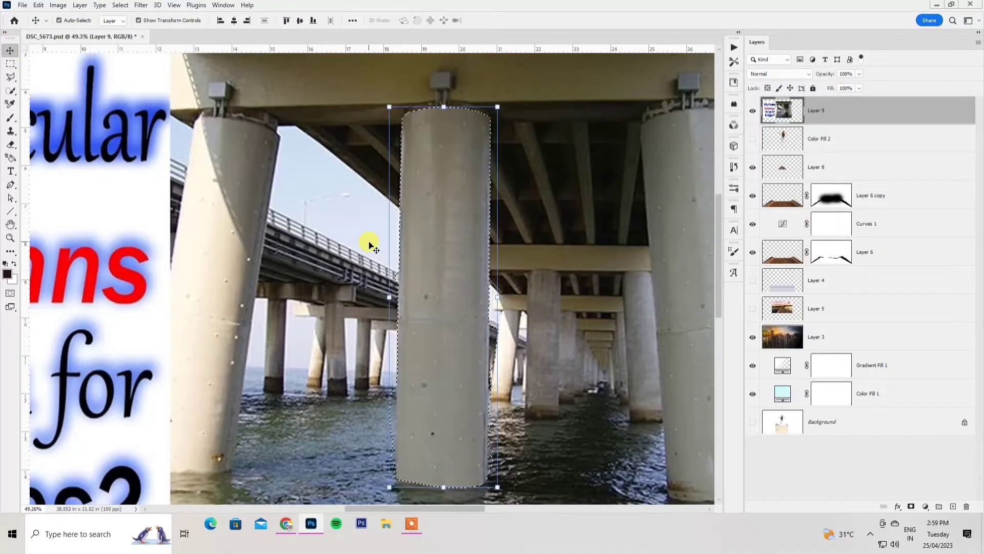
key(ctrl+j)
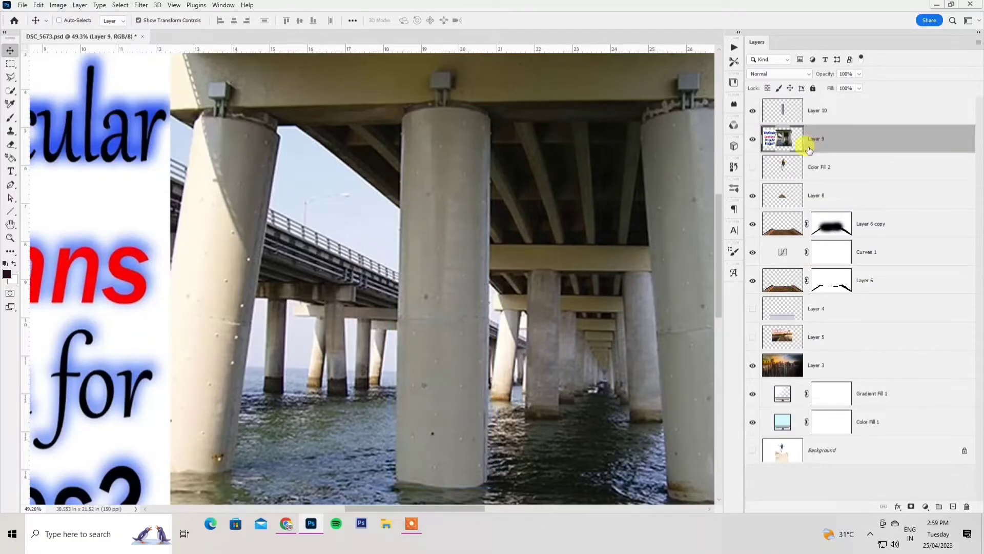
key(Delete)
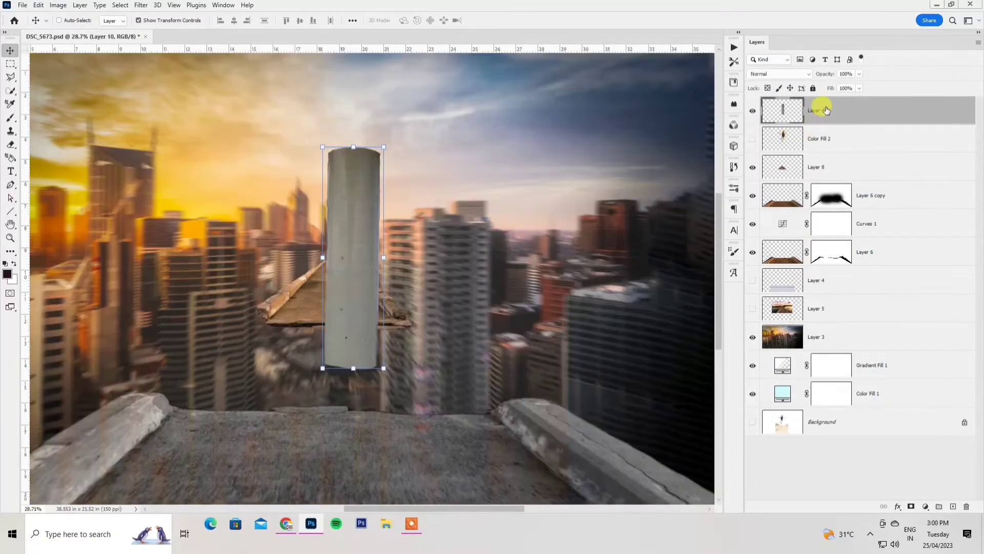
Step: Move the pillar layer below Layer 8 and place the pillar under the far bridge section as its support
drag(818, 103, 810, 168)
drag(335, 226, 344, 357)
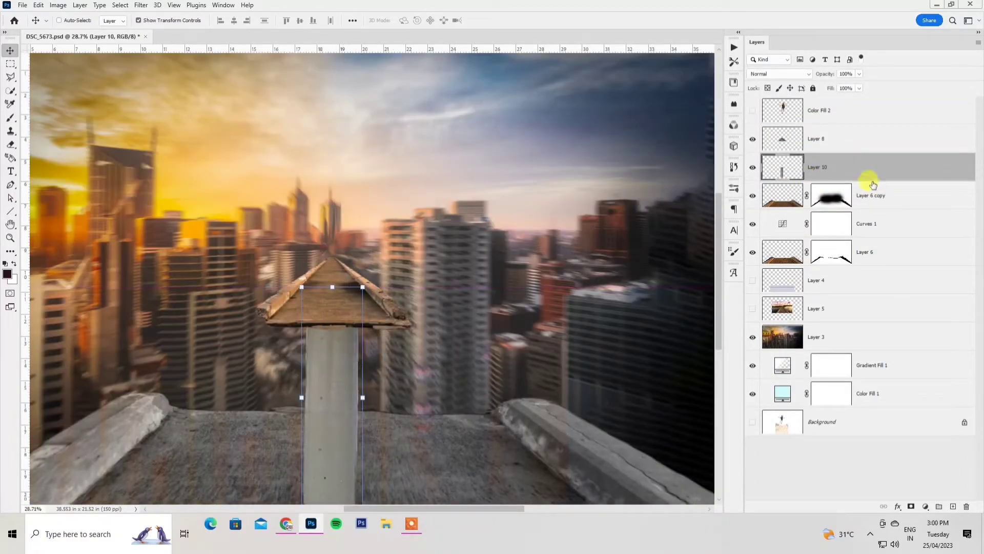
Step: Move the pillar layer below Layer 6 and reposition the pillar under the far bridge section, behind the foreground bridge
drag(870, 179, 841, 279)
drag(331, 362, 356, 406)
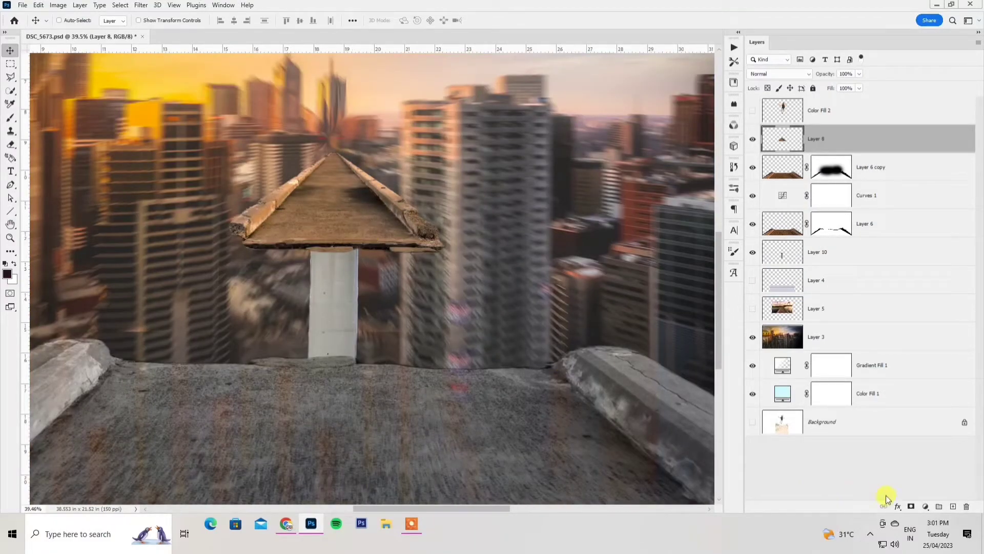
Step: Add a Color Balance adjustment clipped to Layer 8 with midtones at cyan-red -16, magenta-green -7 and yellow-blue +15
click(926, 507)
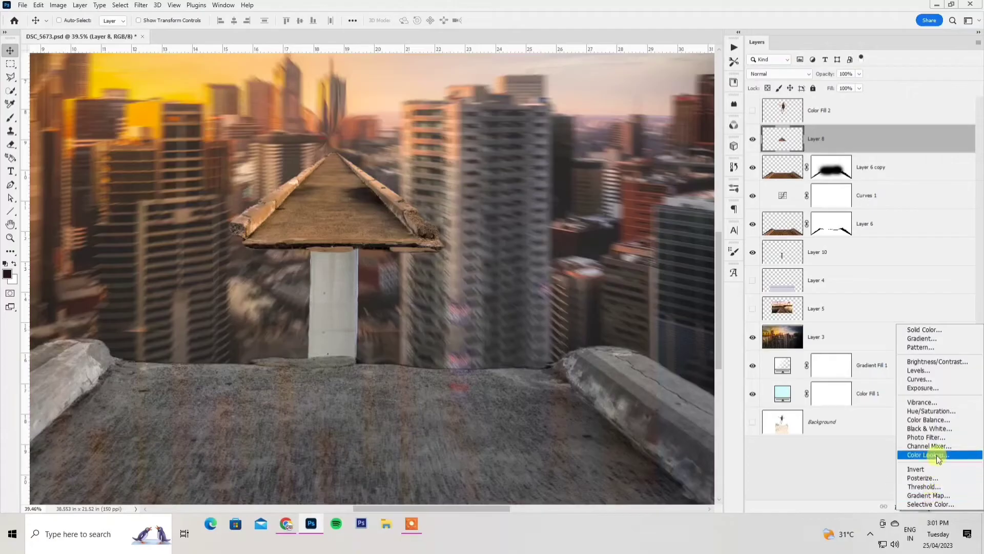
click(928, 420)
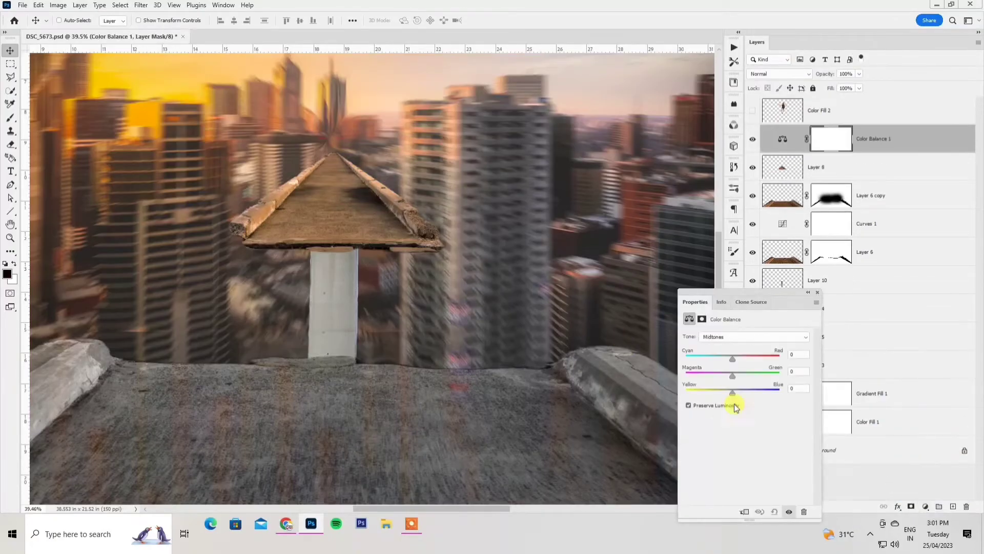
click(744, 512)
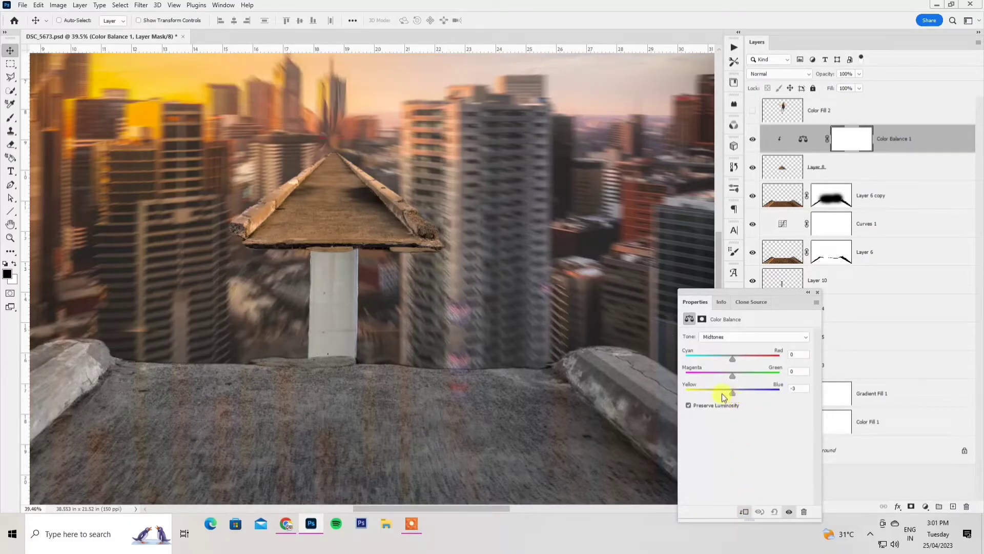
mouse_move(722, 392)
mouse_down()
mouse_move(749, 395)
mouse_move(739, 393)
mouse_up()
drag(710, 361, 736, 376)
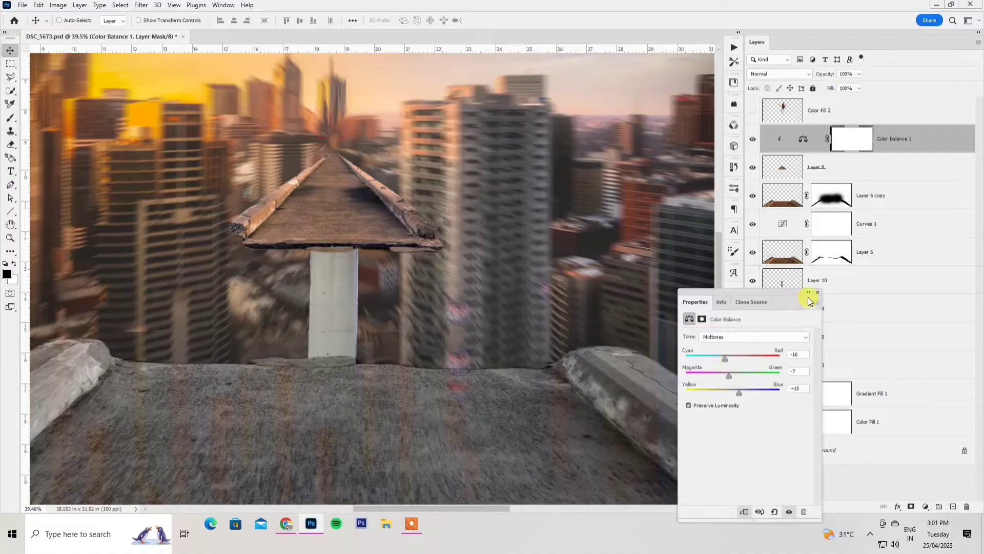
Step: Set the far bridge section's Color Balance highlights to cyan-red -13, magenta-green +19 and yellow-blue +17
click(730, 337)
click(728, 361)
drag(732, 393, 724, 366)
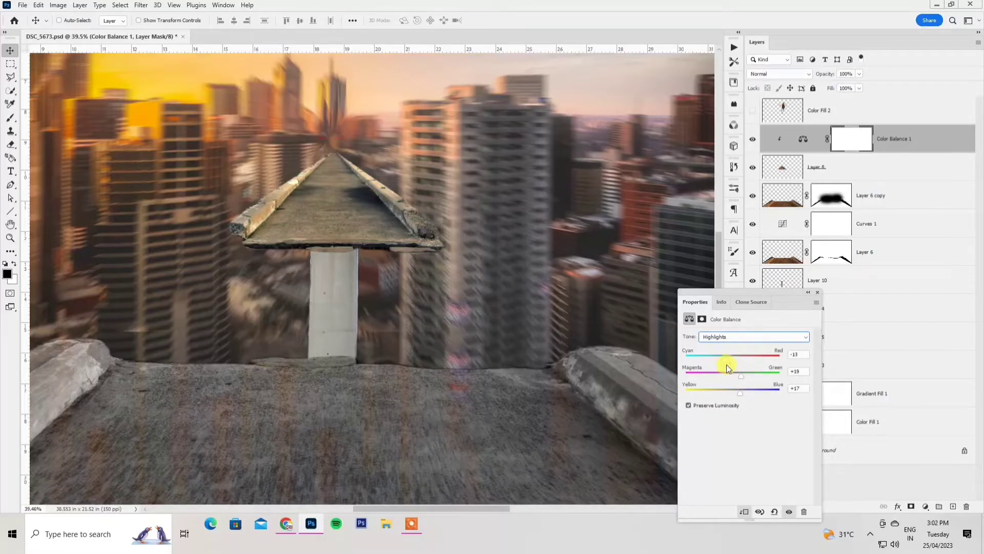
click(817, 295)
scroll(408, 286, down, 3)
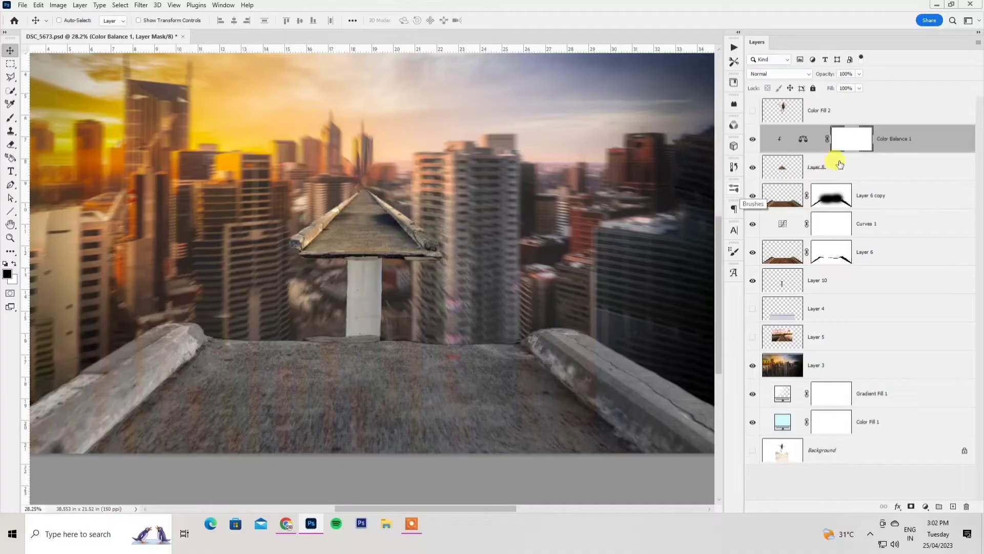
Step: Apply Match Color to the pillar on Layer 10, using Layer 3 of DSC_5673.psd as the source with Fade 44
click(839, 286)
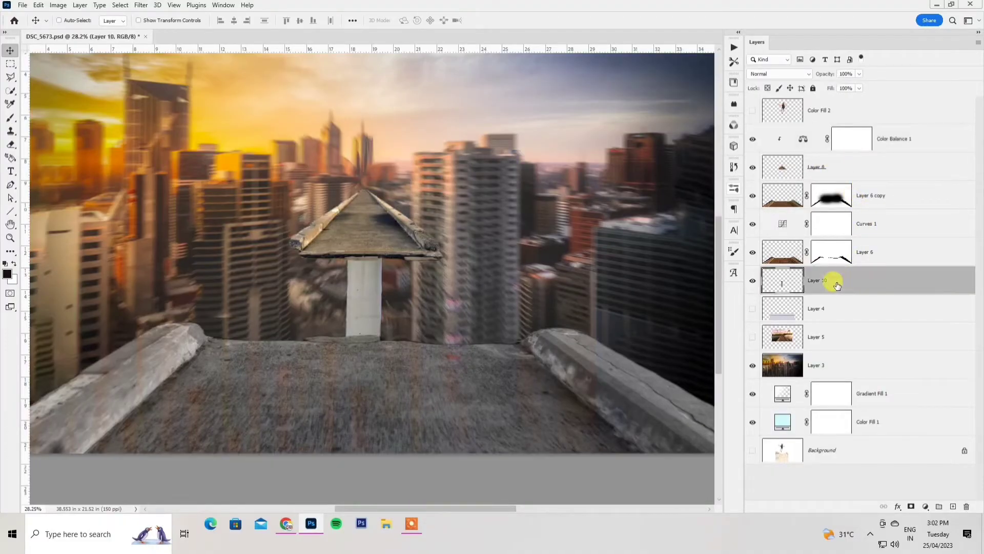
click(58, 5)
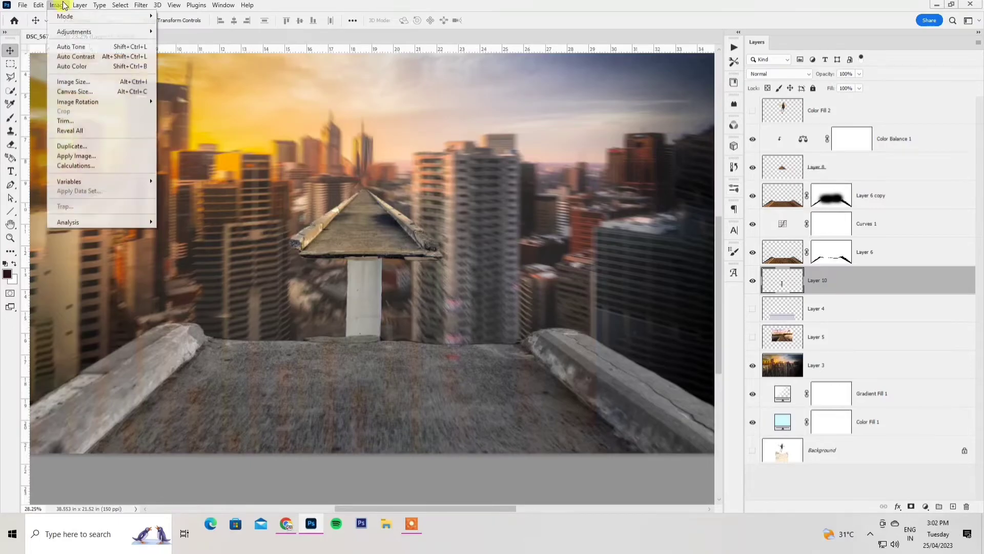
mouse_move(149, 33)
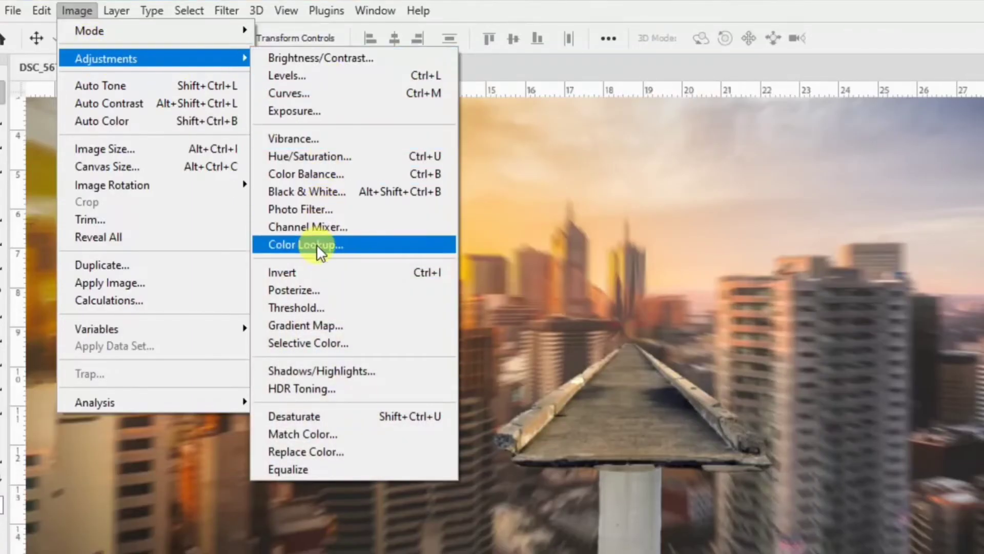
click(303, 433)
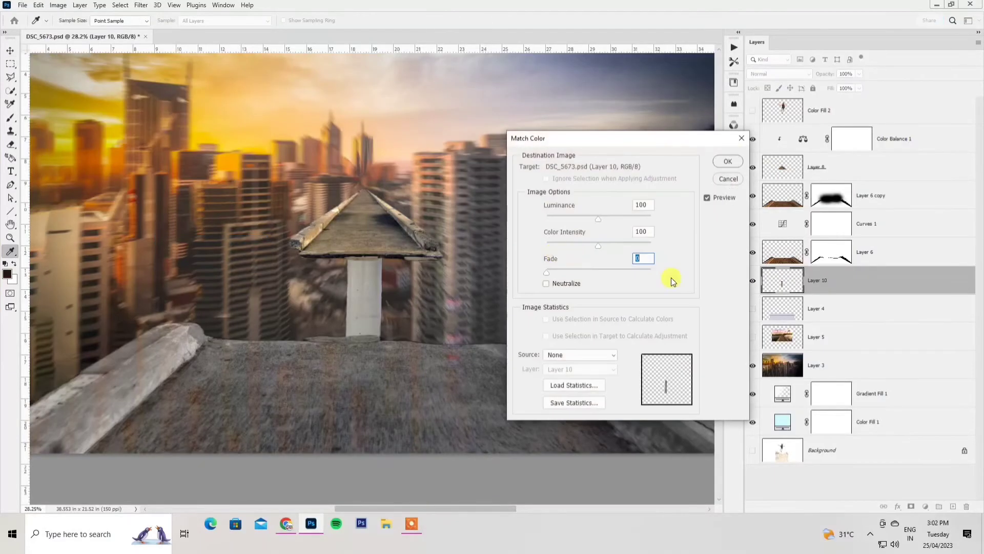
click(581, 355)
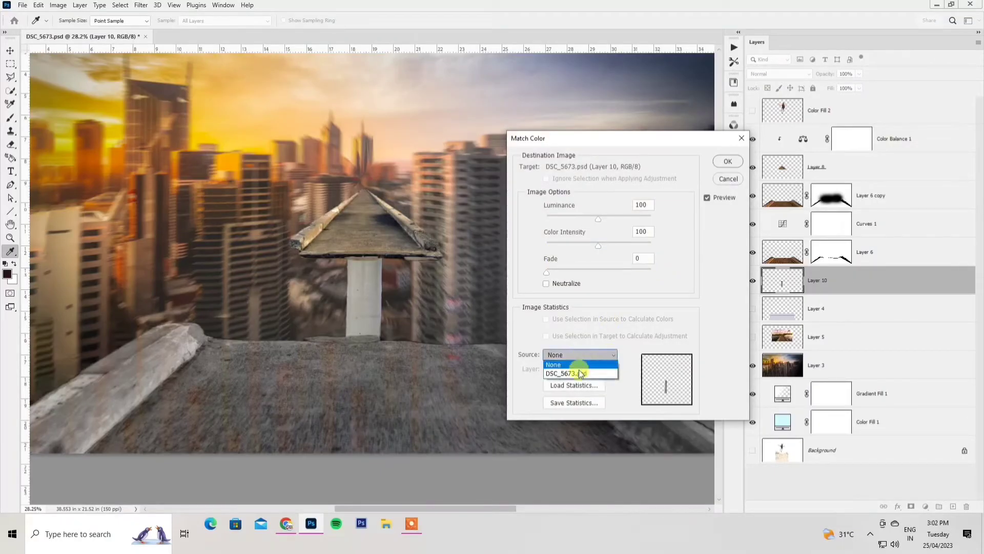
click(582, 374)
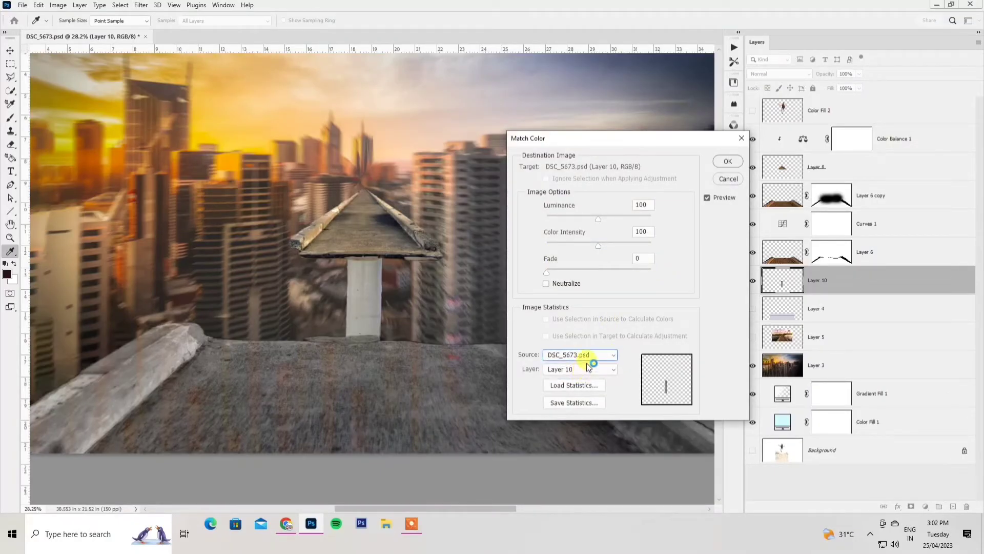
click(585, 370)
click(583, 370)
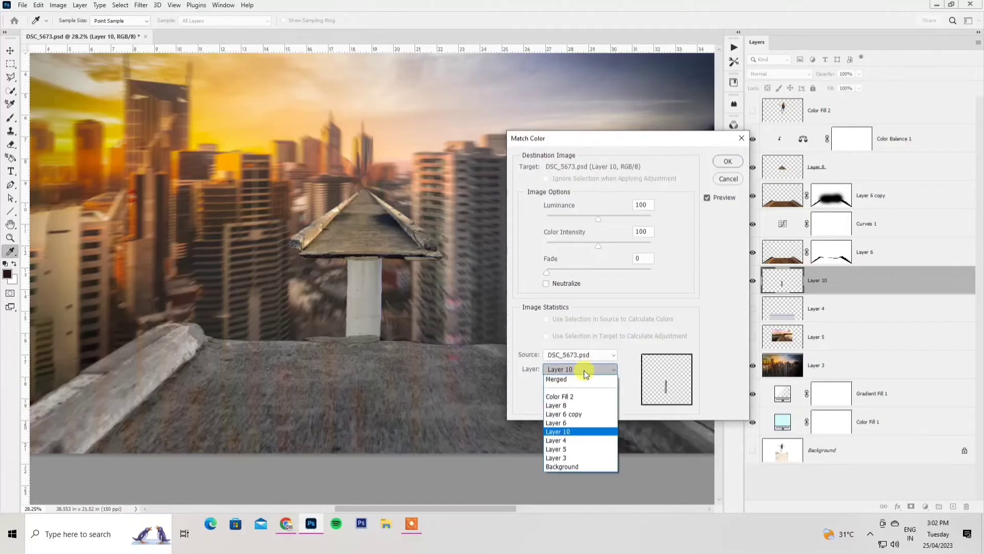
click(568, 458)
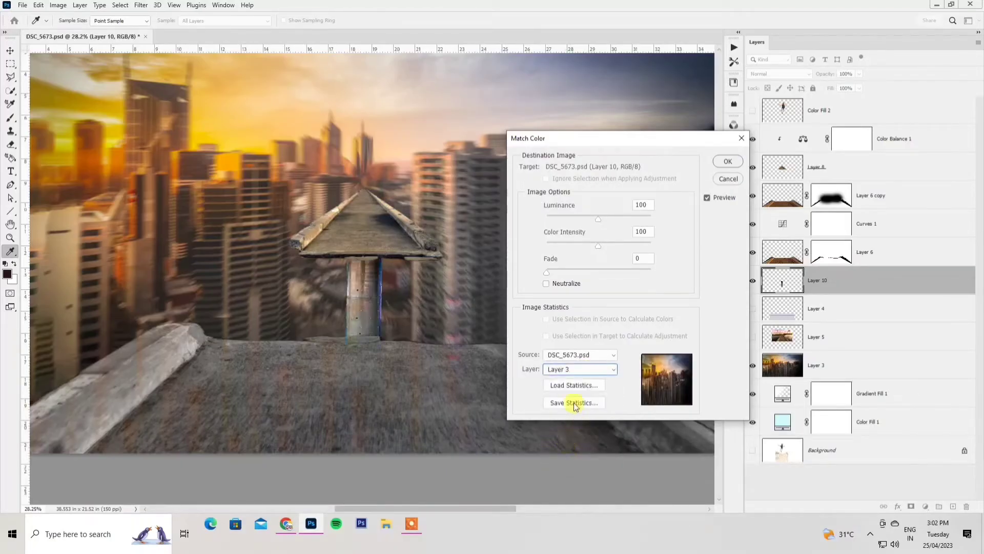
click(593, 271)
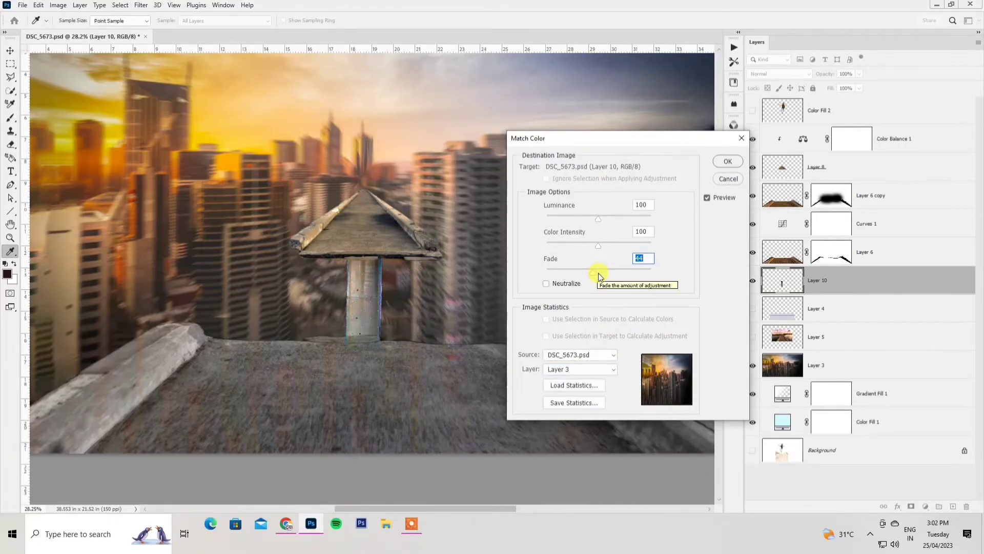
click(725, 163)
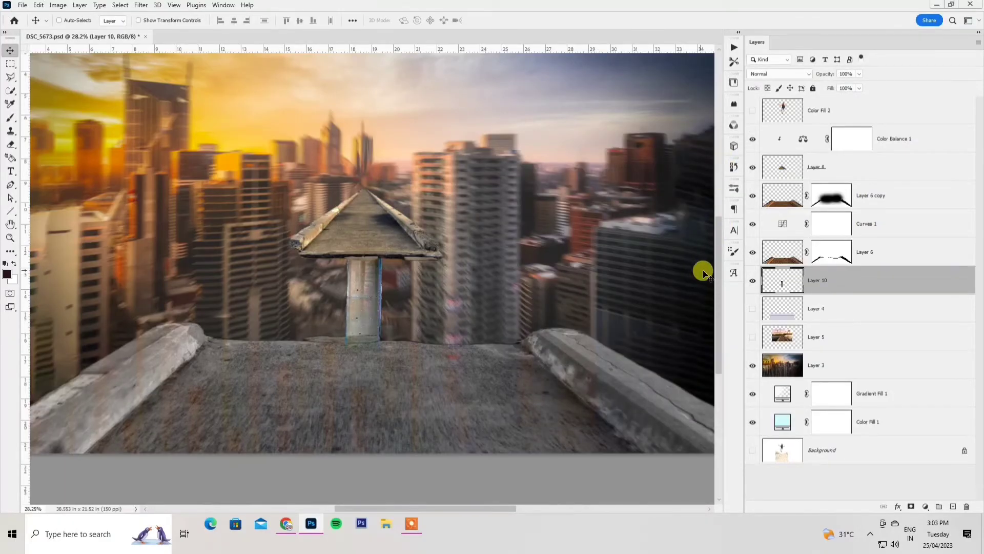
Step: Darken the pillar with an Exposure adjustment clipped to Layer 10, with the offset set to 0
click(925, 506)
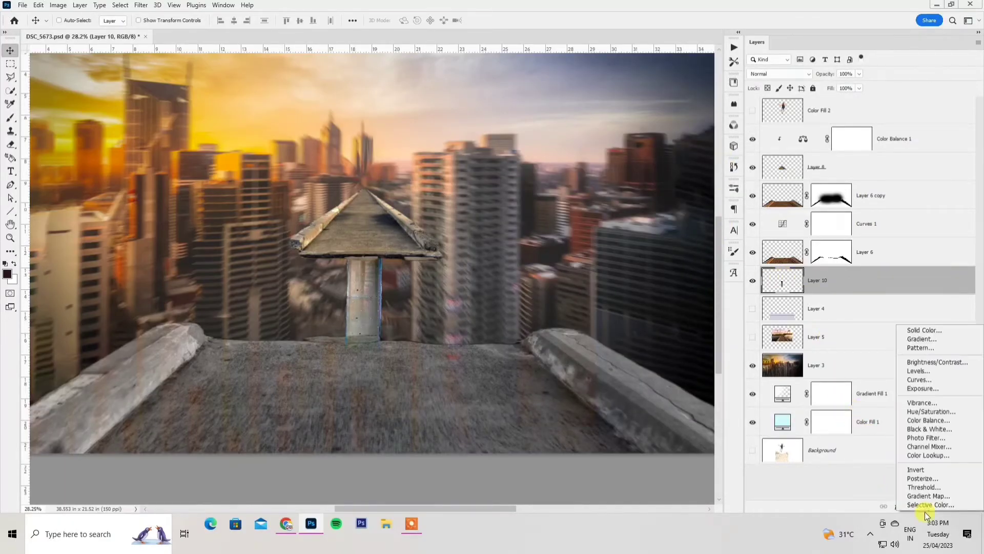
click(926, 408)
drag(746, 361, 749, 384)
click(744, 511)
click(796, 370)
text(0)
click(817, 293)
scroll(377, 285, down, 2)
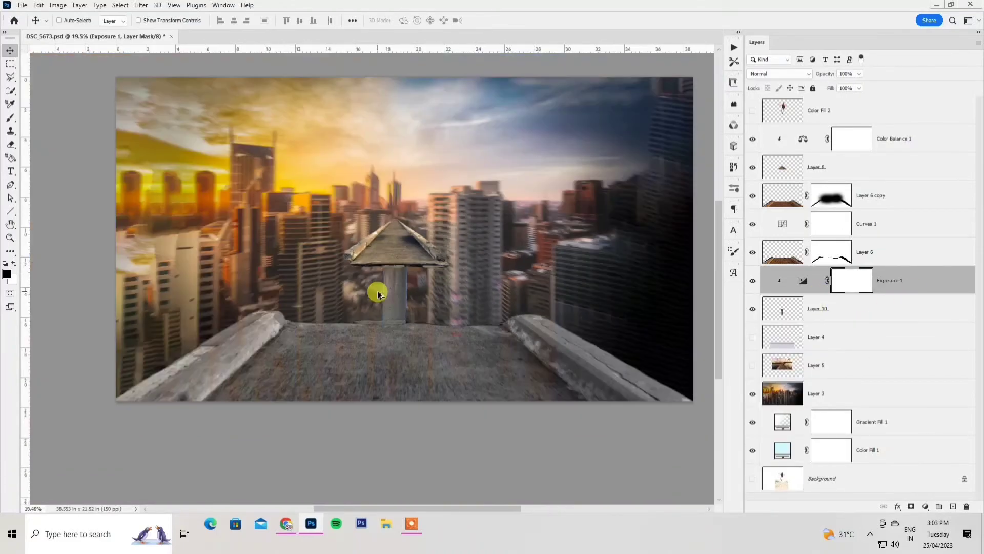
Step: Show the jumping man's layer and merge the far bridge section, pillar and their adjustments into one layer beneath it
click(753, 111)
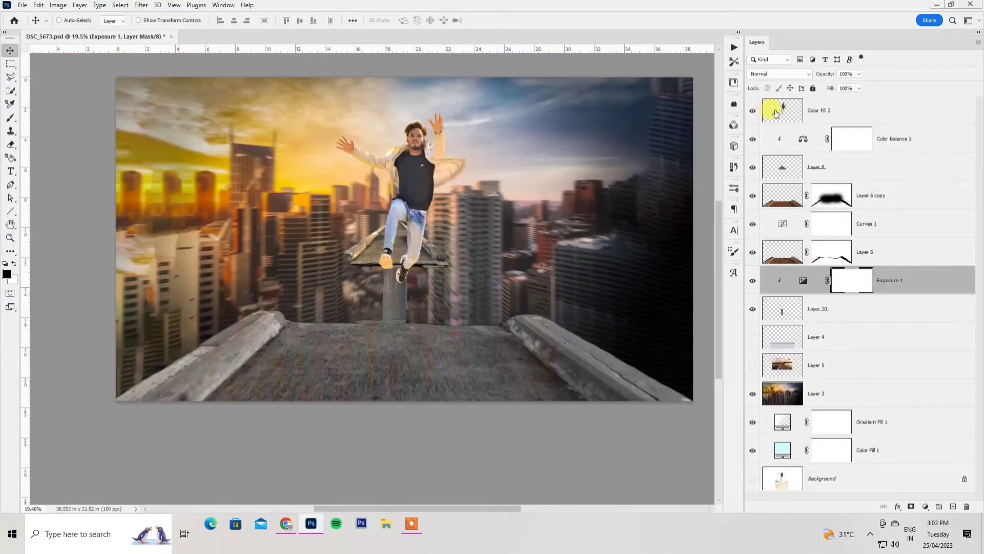
click(783, 112)
key(ctrl+shift+alt+e)
Step: Start a Path Blur on the merged far bridge layer and draw two diagonal paths diverging from its sides to the foreground kerbs
click(141, 5)
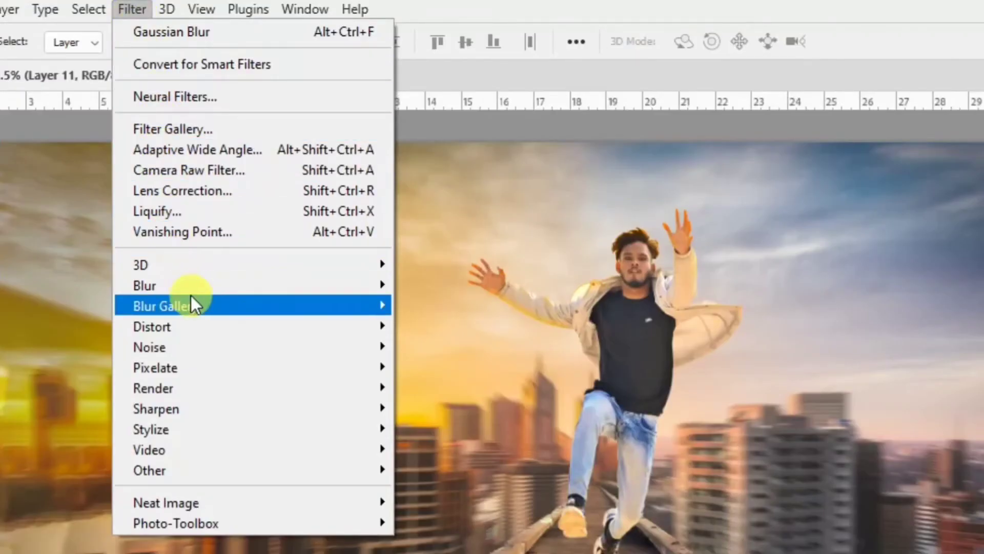
mouse_move(244, 304)
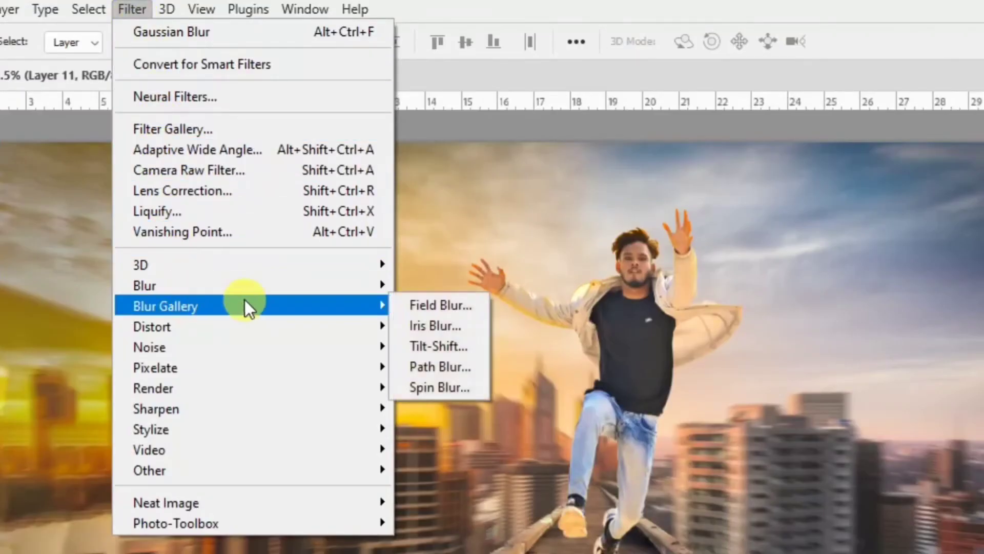
click(446, 367)
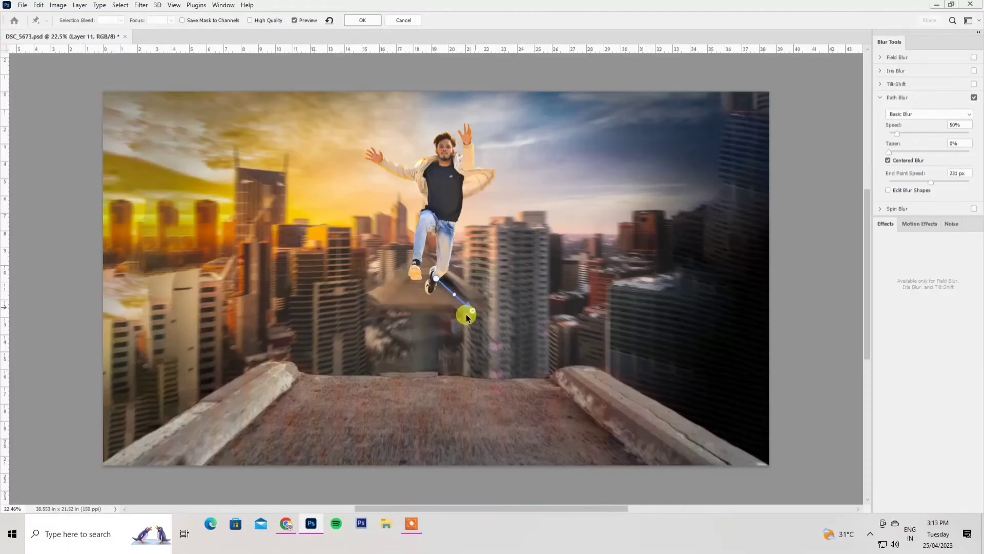
drag(398, 285, 285, 390)
drag(447, 282, 563, 389)
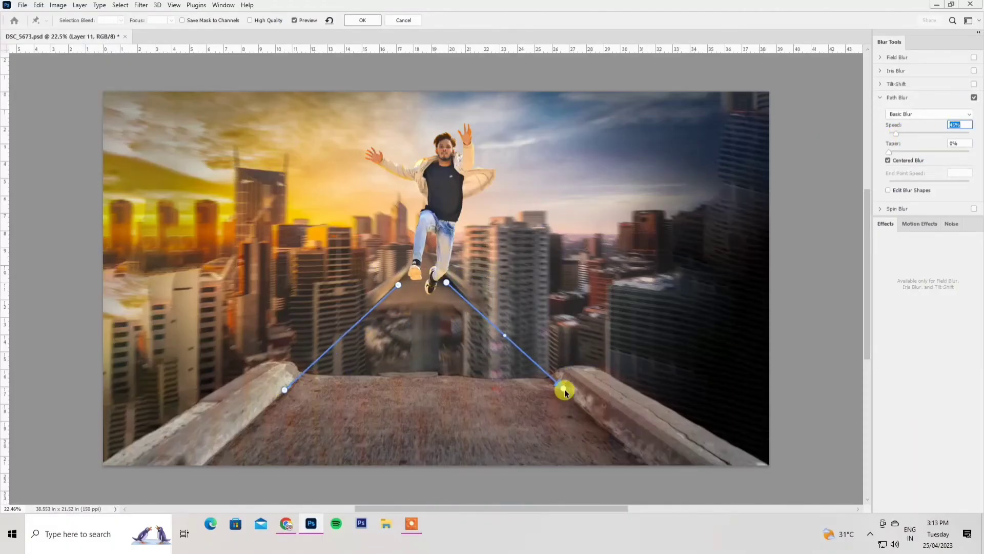
Step: Shorten both blur paths to about half their length, lower the blur speed and apply the Path Blur
drag(563, 389, 508, 332)
drag(285, 390, 349, 332)
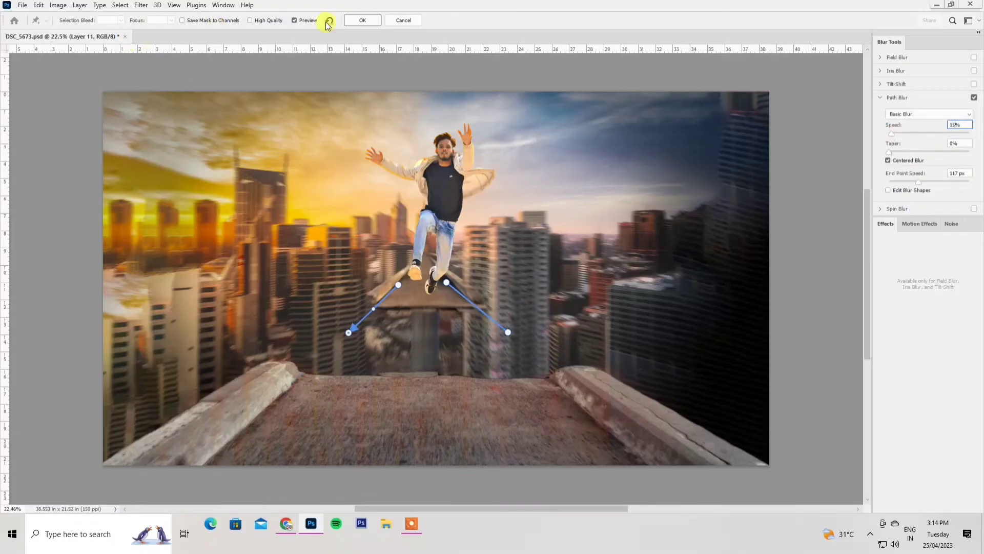
click(363, 20)
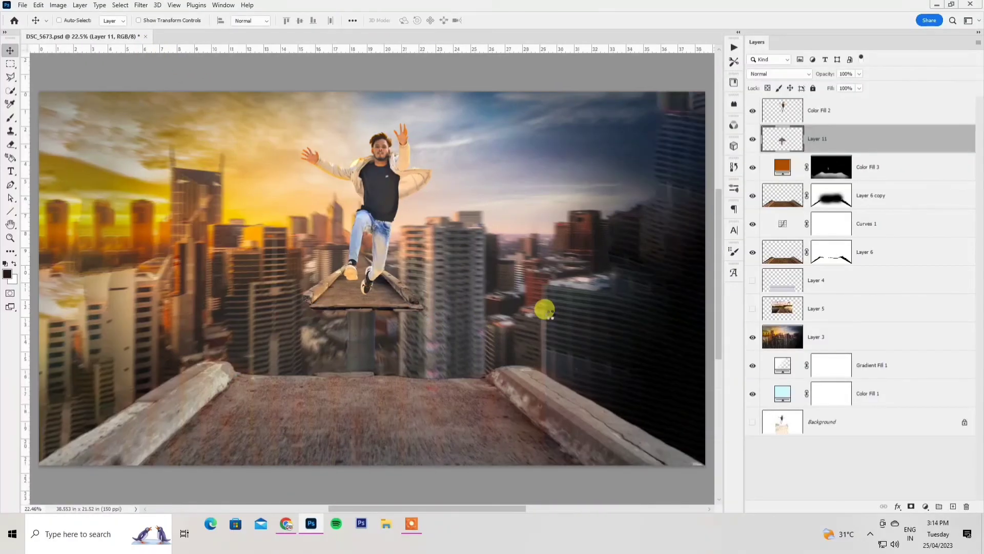